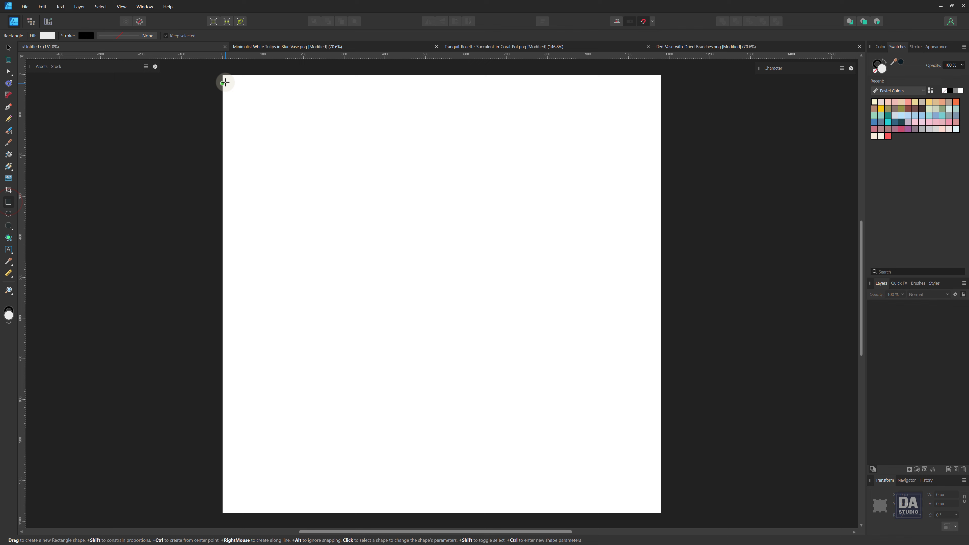
Draw a light grey rectangle filling the whole 1080 × 1080 px page as the background.
{"action": "left_click_drag", "start_coordinate": [223, 75], "coordinate": [660, 513]}
{"action": "mouse_move", "coordinate": [547, 391]}
{"action": "left_mouse_down"}
{"action": "mouse_move", "coordinate": [523, 377]}
{"action": "mouse_move", "coordinate": [534, 351]}
{"action": "left_mouse_up"}
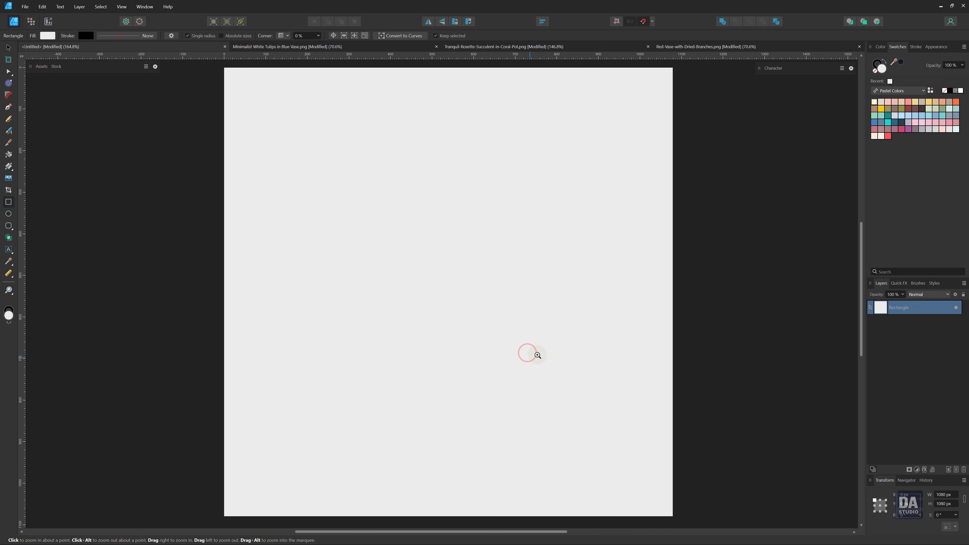
{"action": "key", "text": "v"}
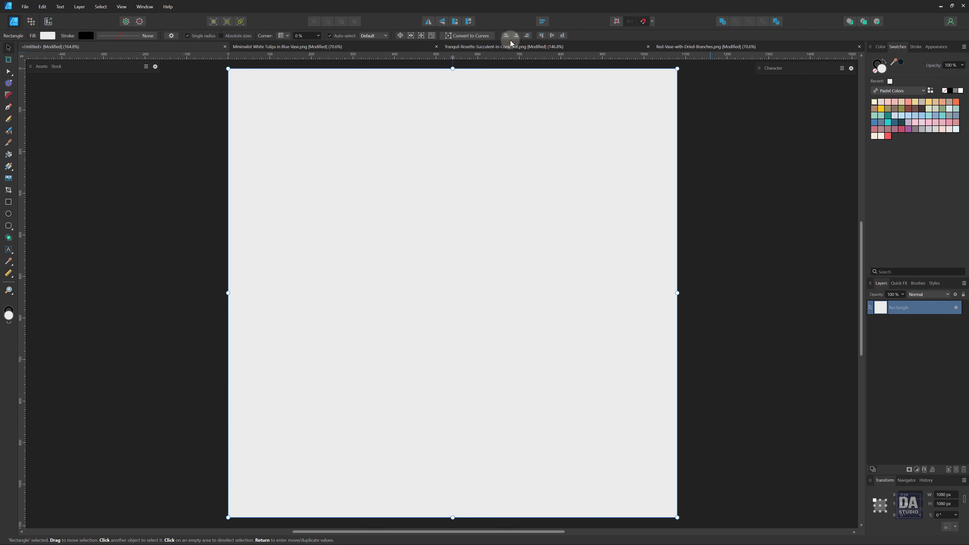
Unlock the white tulips photo layer, shrink it to poster height and copy it.
{"action": "left_click", "coordinate": [413, 46]}
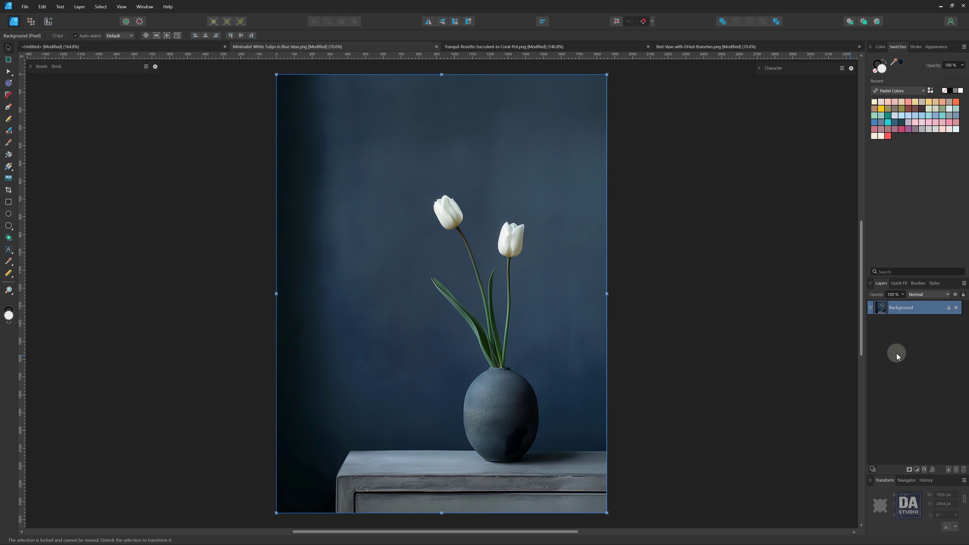
{"action": "left_click", "coordinate": [949, 307]}
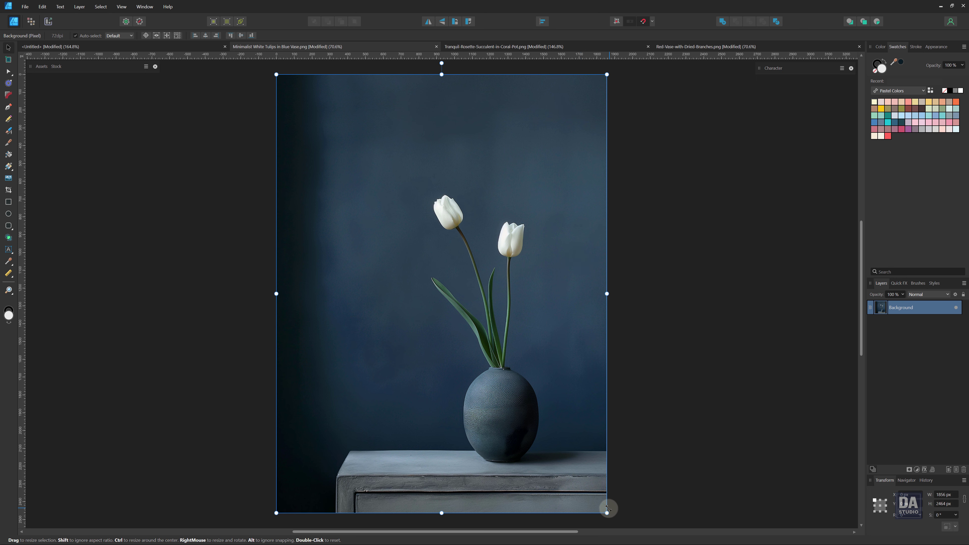
{"action": "left_click_drag", "start_coordinate": [606, 509], "coordinate": [419, 264]}
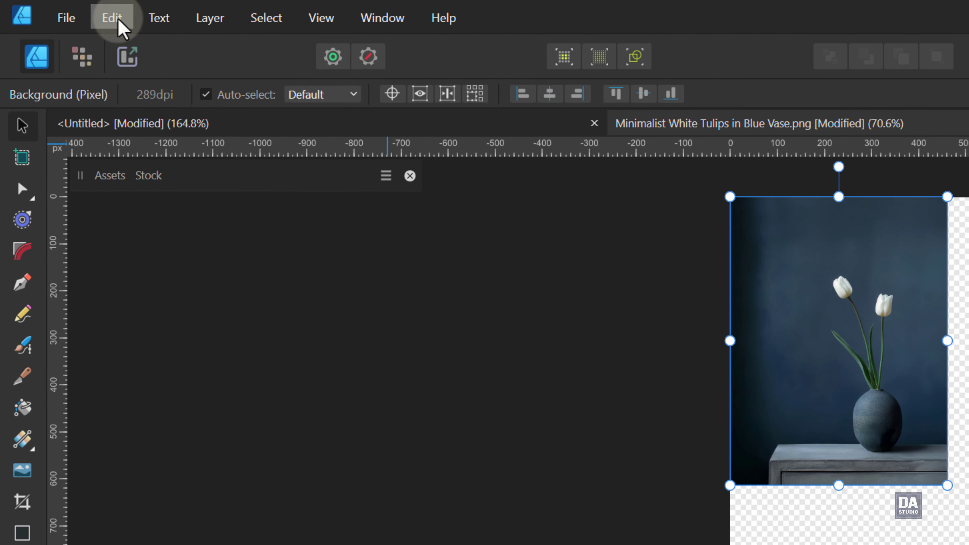
{"action": "left_click", "coordinate": [122, 23]}
Paste the tulip photo into the poster and place it at X 300.1, Y 0 on the right.
{"action": "left_click", "coordinate": [153, 99]}
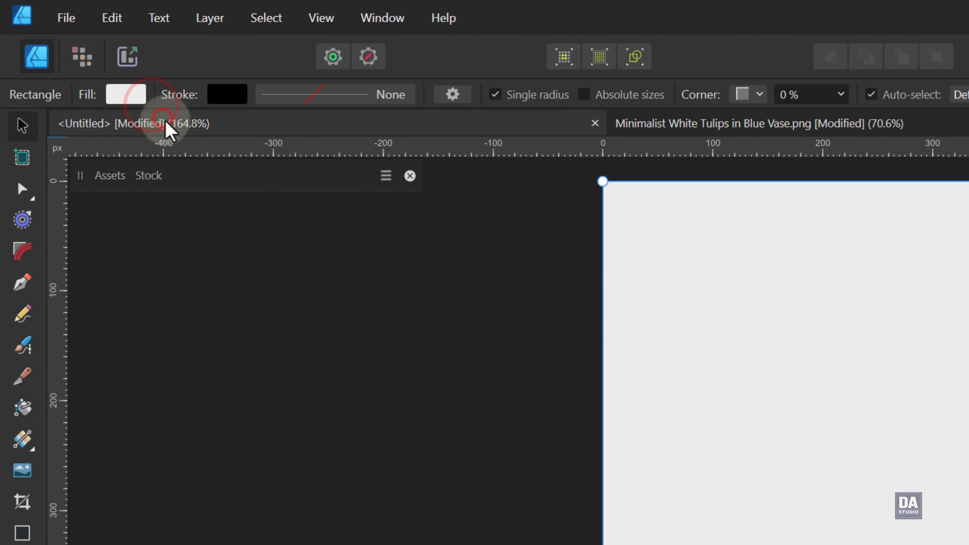
{"action": "left_click", "coordinate": [116, 26]}
{"action": "left_click", "coordinate": [141, 130]}
{"action": "mouse_move", "coordinate": [498, 351]}
{"action": "left_mouse_down"}
{"action": "mouse_move", "coordinate": [591, 356]}
{"action": "mouse_move", "coordinate": [566, 369]}
{"action": "left_mouse_up"}
{"action": "scroll", "coordinate": [542, 370], "scroll_direction": "up", "scroll_amount": 2}
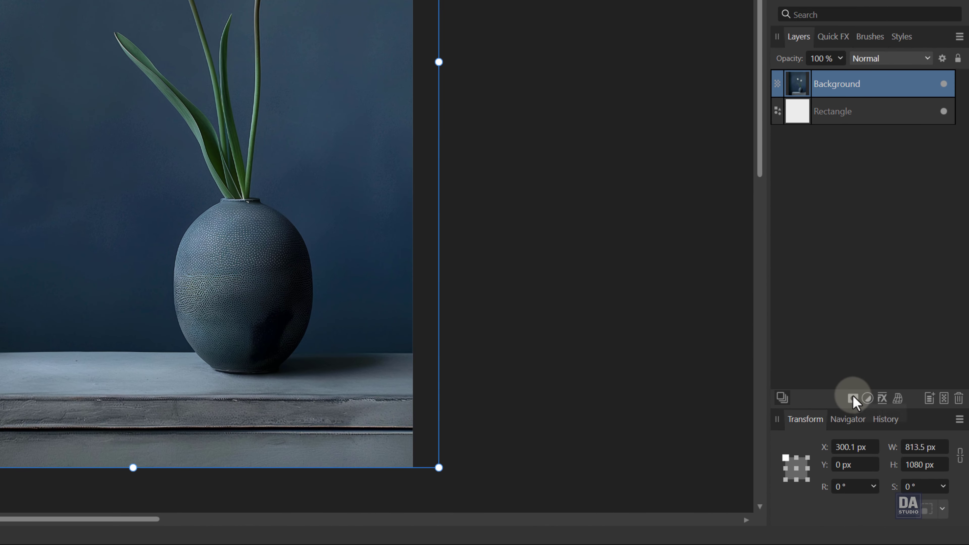
Add a mask to the tulip photo and brush its left edge so it fades into the grey panel.
{"action": "left_click", "coordinate": [852, 399]}
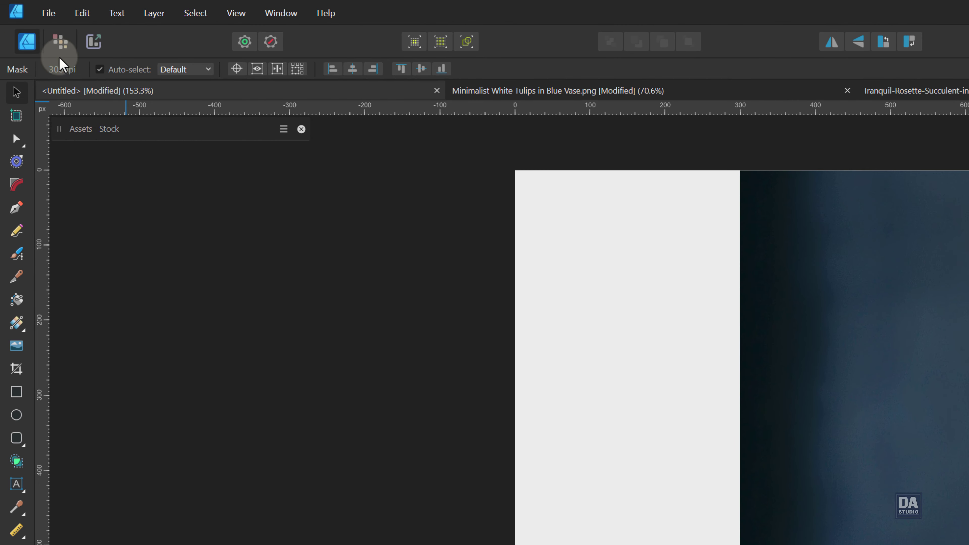
{"action": "left_click", "coordinate": [62, 46]}
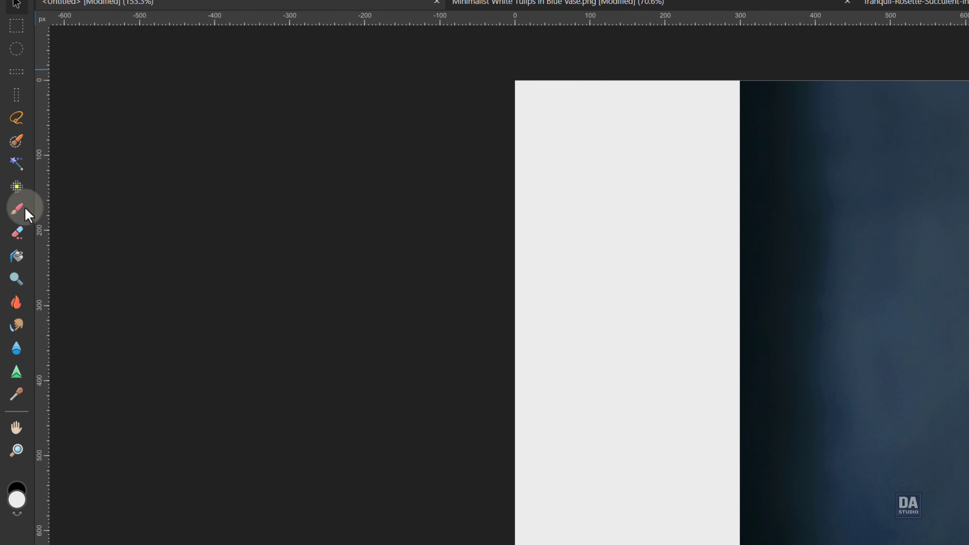
{"action": "left_click", "coordinate": [20, 209]}
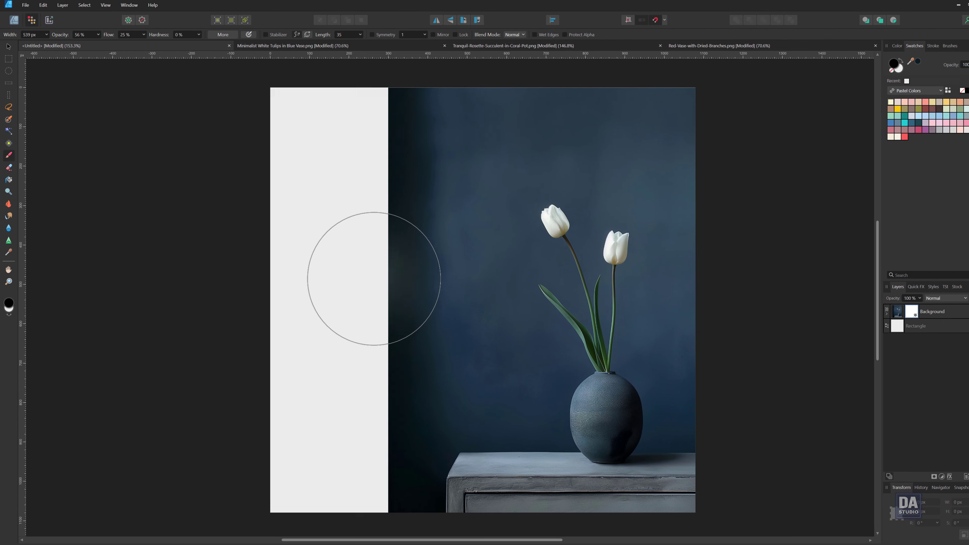
{"action": "left_click", "coordinate": [372, 338]}
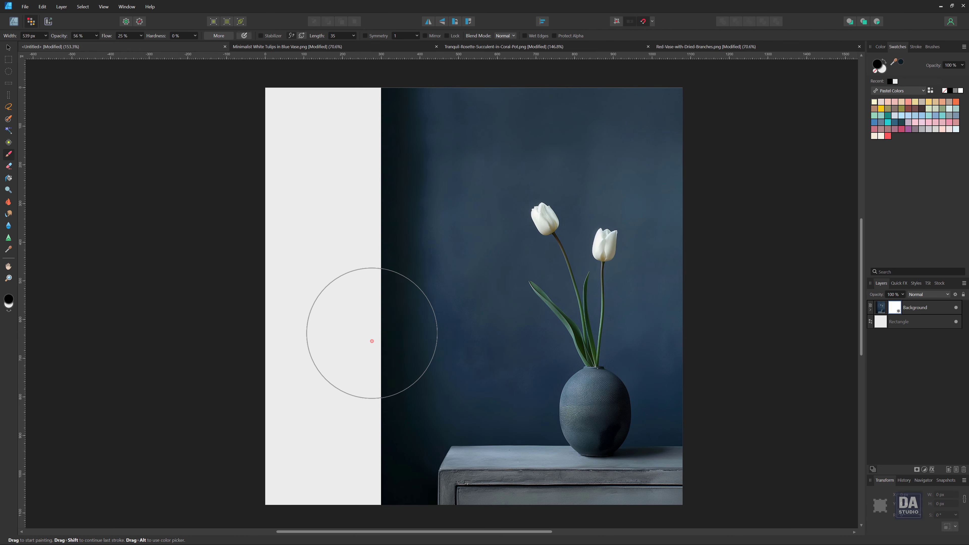
{"action": "mouse_move", "coordinate": [372, 332]}
{"action": "left_mouse_down"}
{"action": "mouse_move", "coordinate": [342, 282]}
{"action": "mouse_move", "coordinate": [346, 488]}
{"action": "left_mouse_up"}
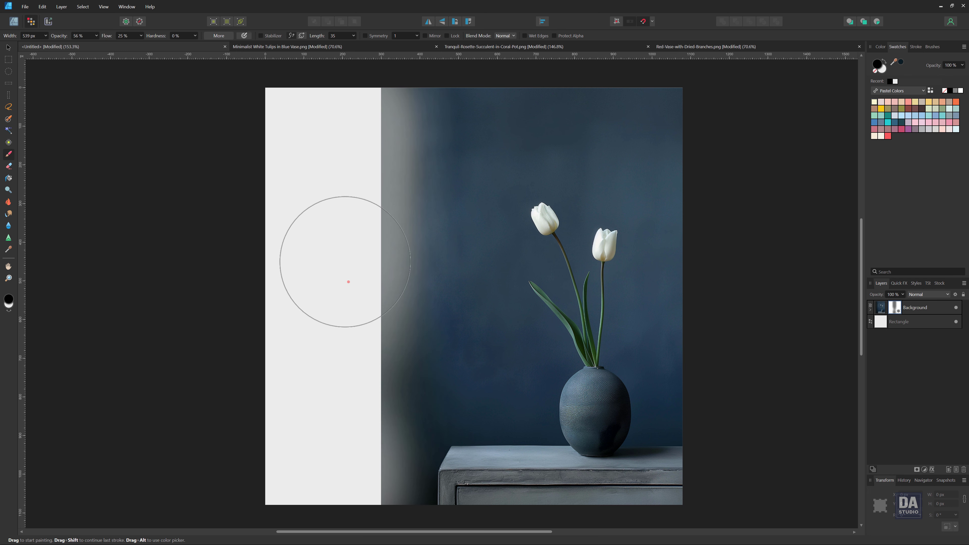
{"action": "mouse_move", "coordinate": [345, 262]}
{"action": "left_mouse_down"}
{"action": "mouse_move", "coordinate": [362, 94]}
{"action": "mouse_move", "coordinate": [337, 451]}
{"action": "left_mouse_up"}
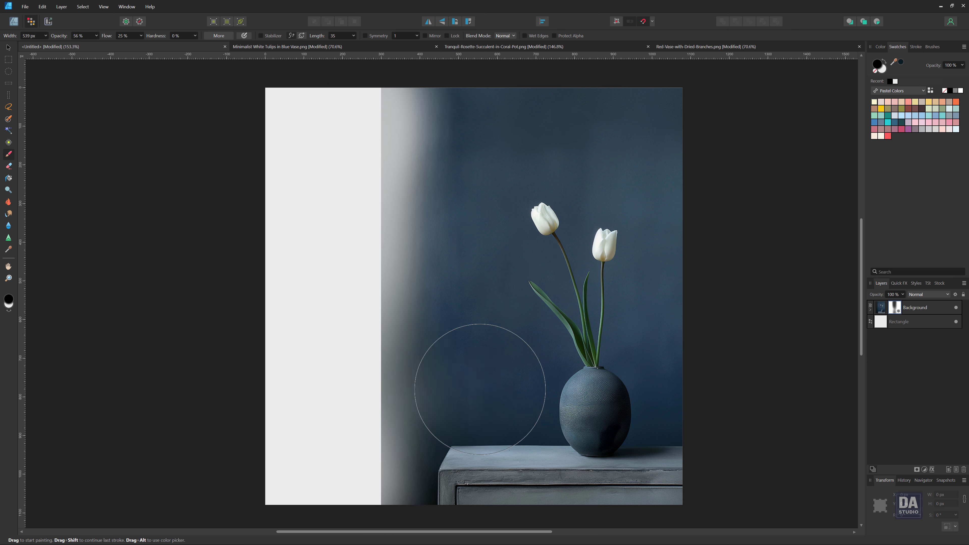
{"action": "left_click", "coordinate": [883, 322]}
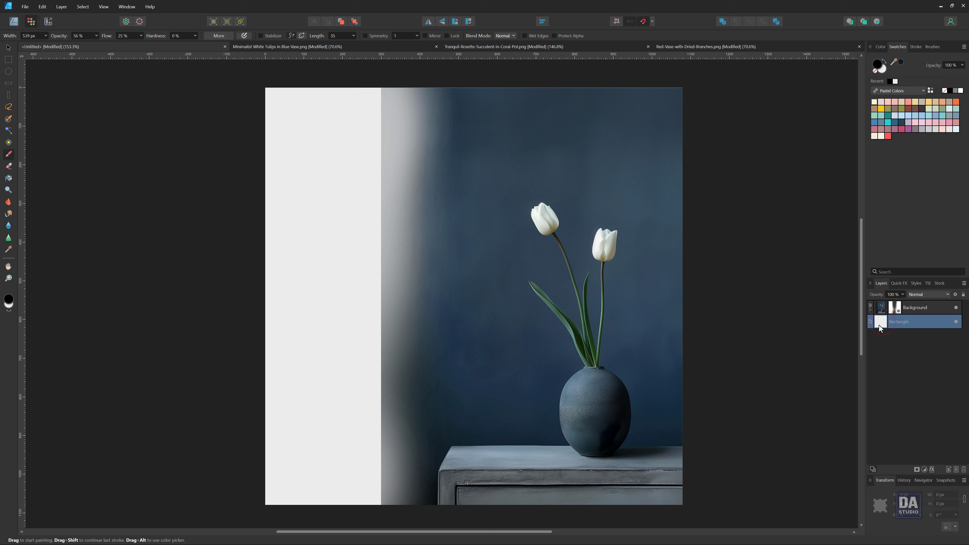
Flood-fill the grey backing rectangle with the dark blue 050C0E swatch.
{"action": "key", "text": "g"}
{"action": "left_click", "coordinate": [901, 63]}
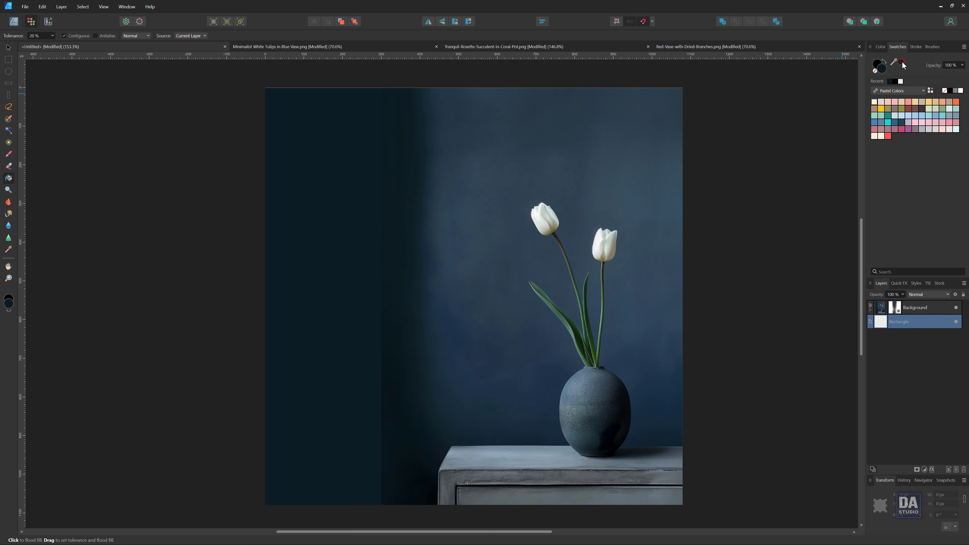
{"action": "left_click", "coordinate": [895, 81]}
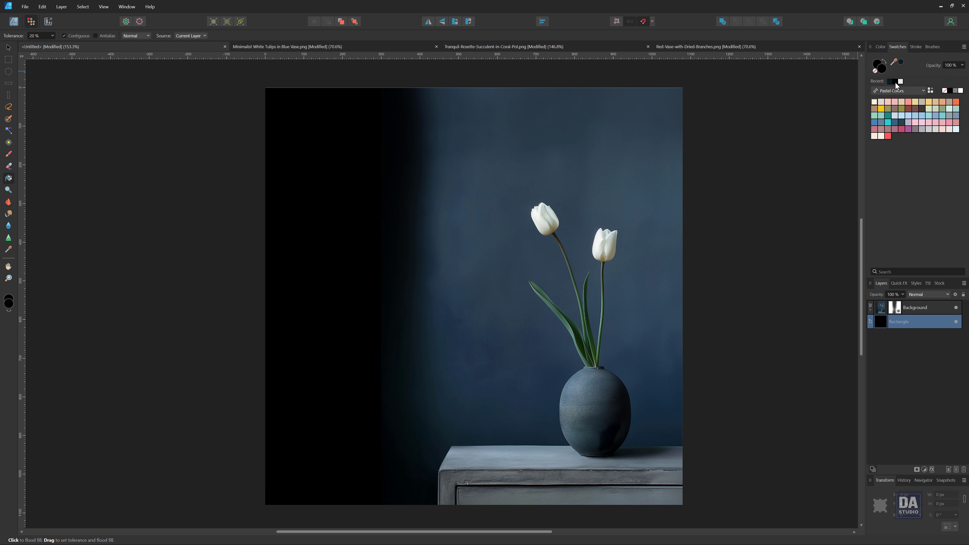
{"action": "left_click", "coordinate": [890, 83]}
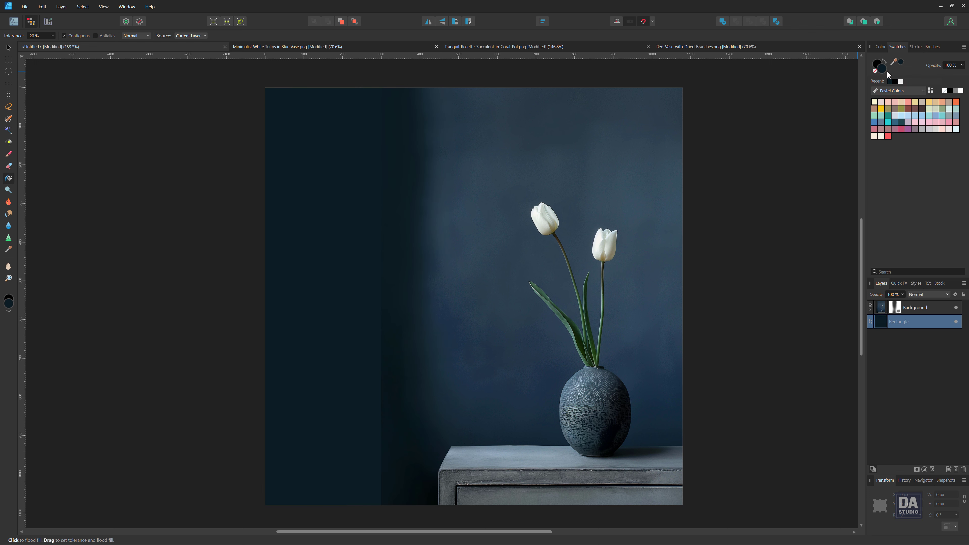
{"action": "double_click", "coordinate": [881, 73]}
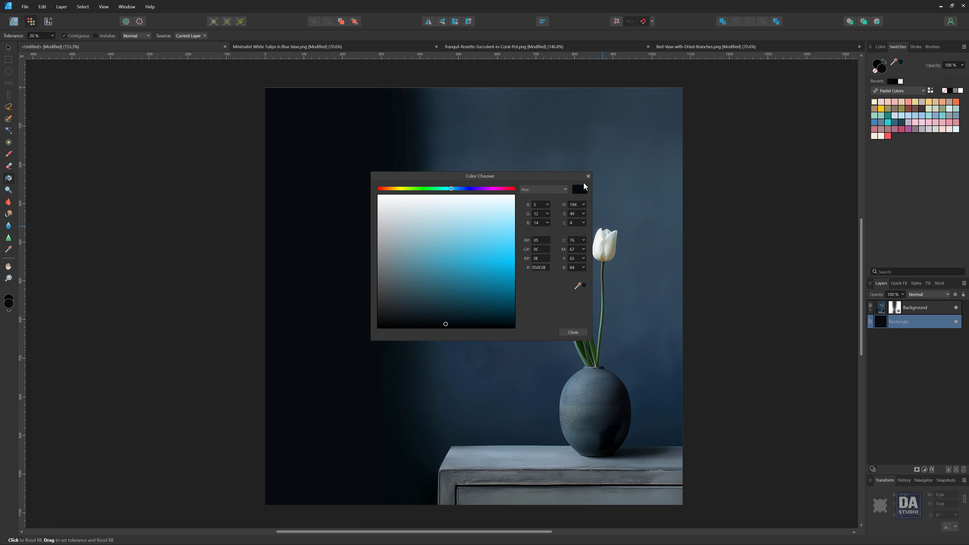
{"action": "left_click", "coordinate": [588, 176]}
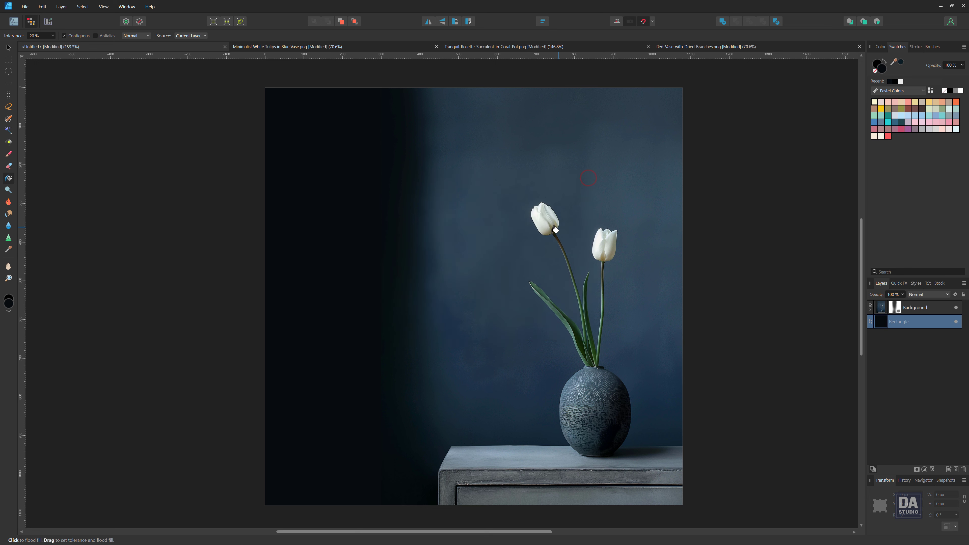
{"action": "left_click", "coordinate": [895, 311]}
{"action": "left_click", "coordinate": [9, 47]}
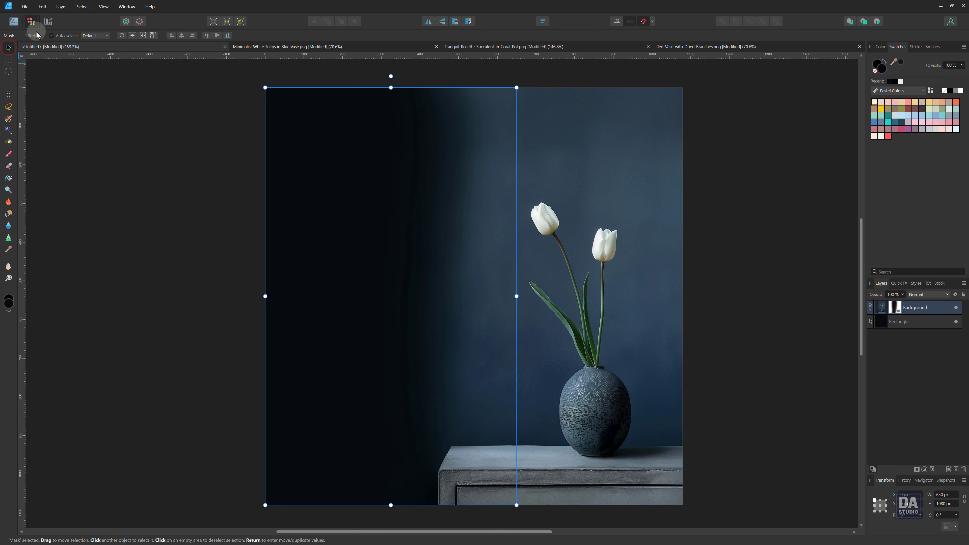
Draw a tall rounded rectangle, about 194 × 265 px with 25% corners, at upper left.
{"action": "left_click", "coordinate": [15, 24]}
{"action": "left_click", "coordinate": [106, 150]}
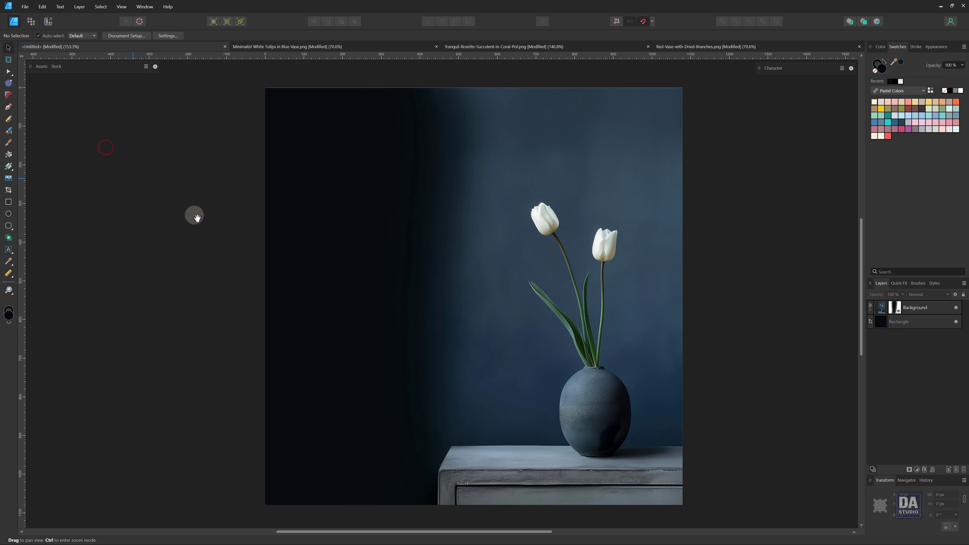
{"action": "scroll", "coordinate": [381, 264], "scroll_direction": "down", "scroll_amount": 1}
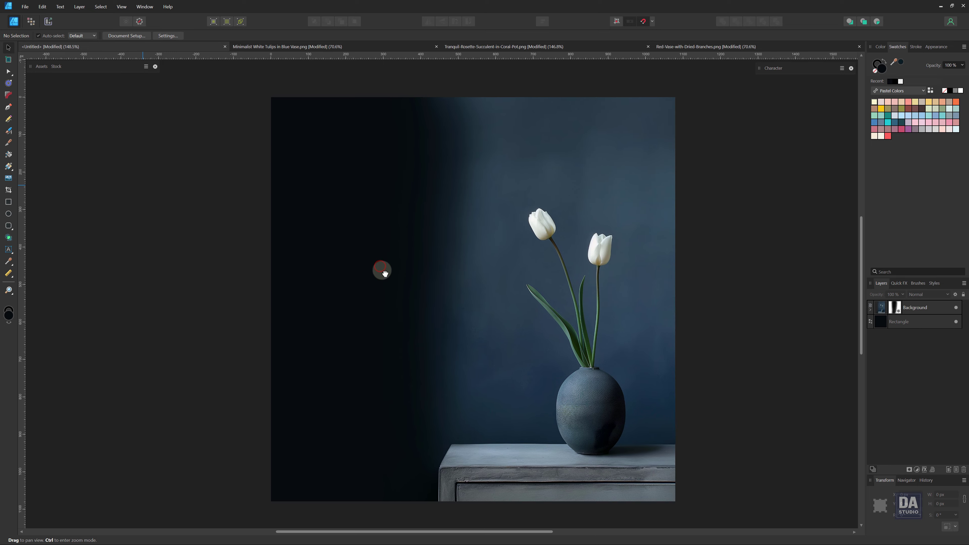
{"action": "scroll", "coordinate": [398, 269], "scroll_direction": "up", "scroll_amount": 2}
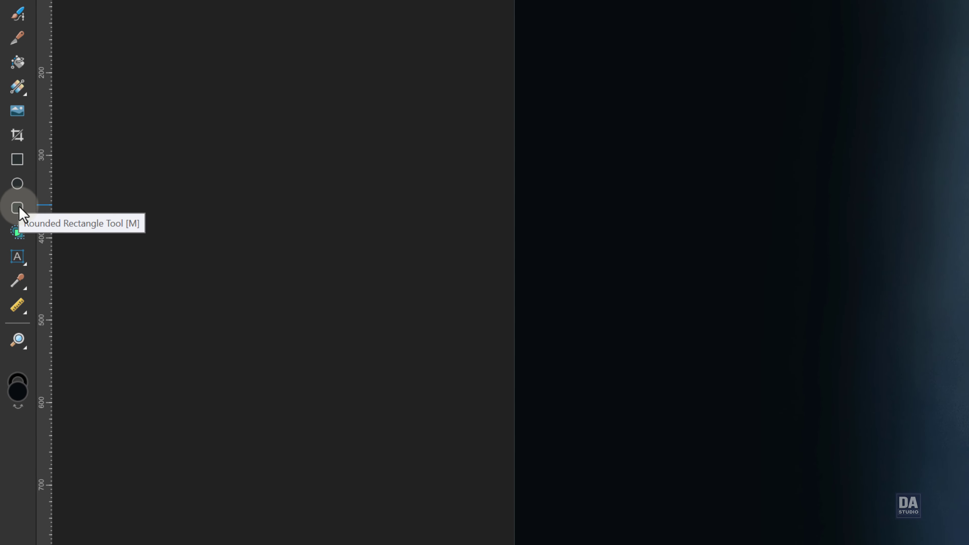
{"action": "left_click", "coordinate": [18, 210]}
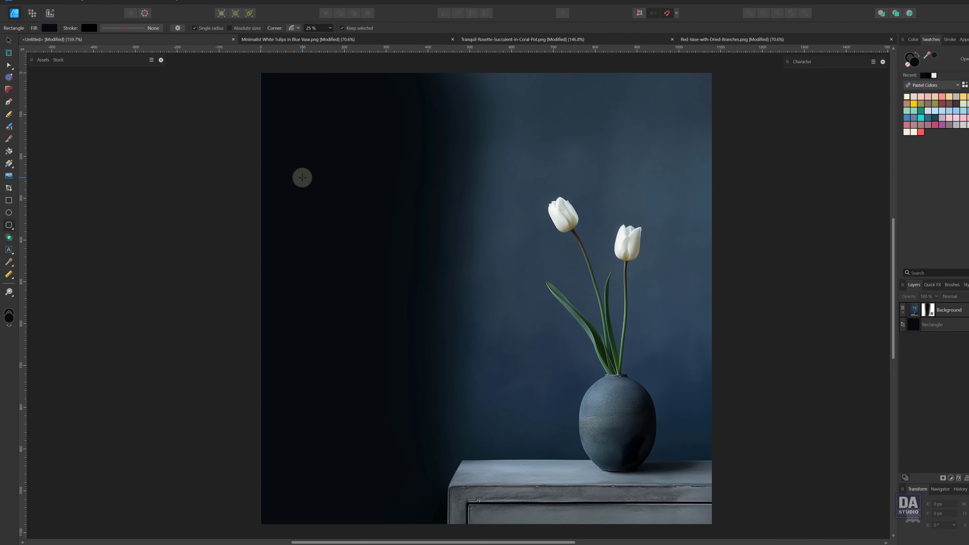
{"action": "left_click_drag", "start_coordinate": [290, 175], "coordinate": [378, 278]}
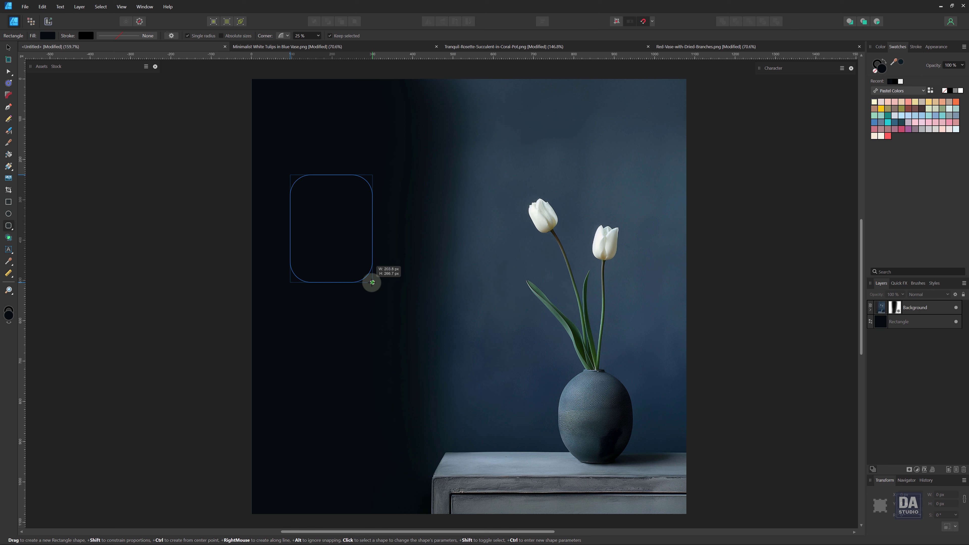
{"action": "left_click_drag", "start_coordinate": [378, 279], "coordinate": [368, 282]}
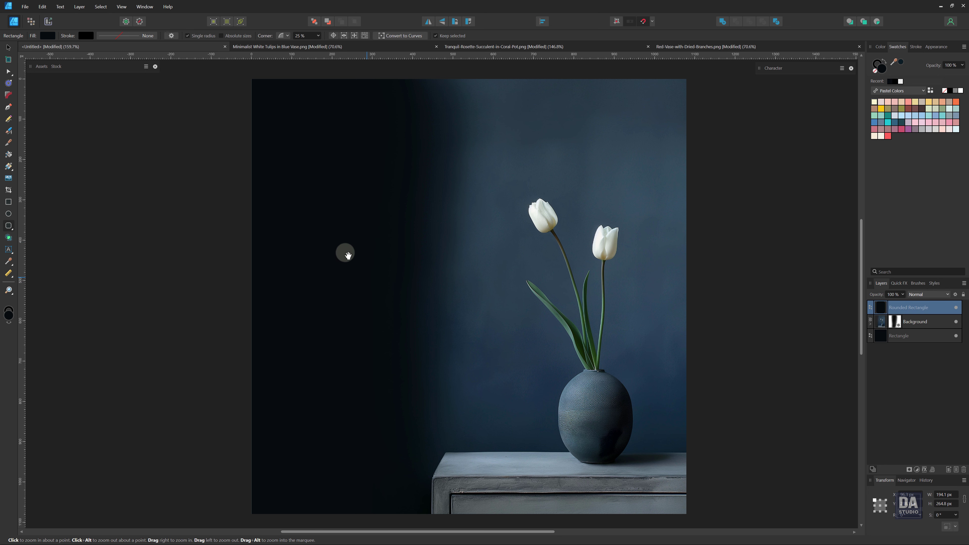
{"action": "scroll", "coordinate": [292, 209], "scroll_direction": "up", "scroll_amount": 4}
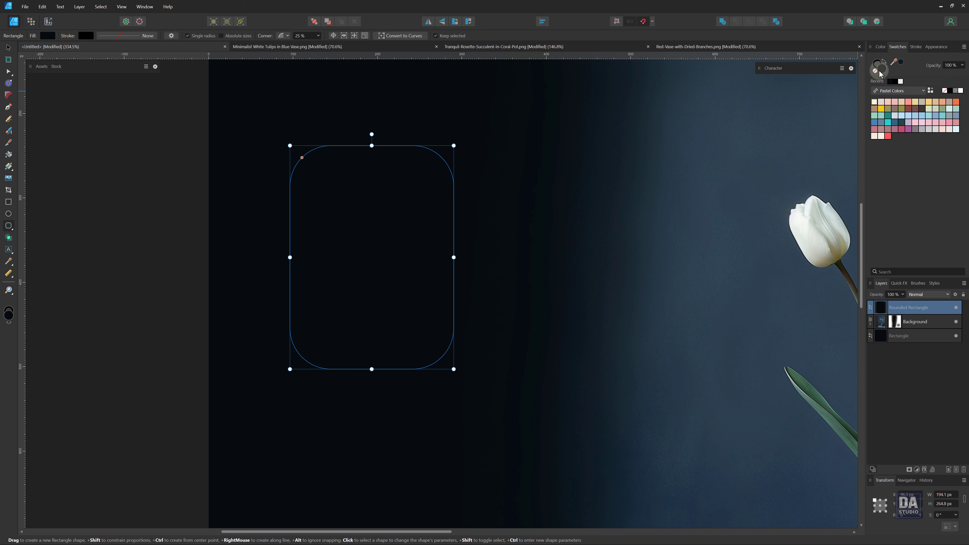
Give the rounded rectangle a thick white outline and place a copy beside it.
{"action": "left_click", "coordinate": [960, 91]}
{"action": "left_click", "coordinate": [916, 47]}
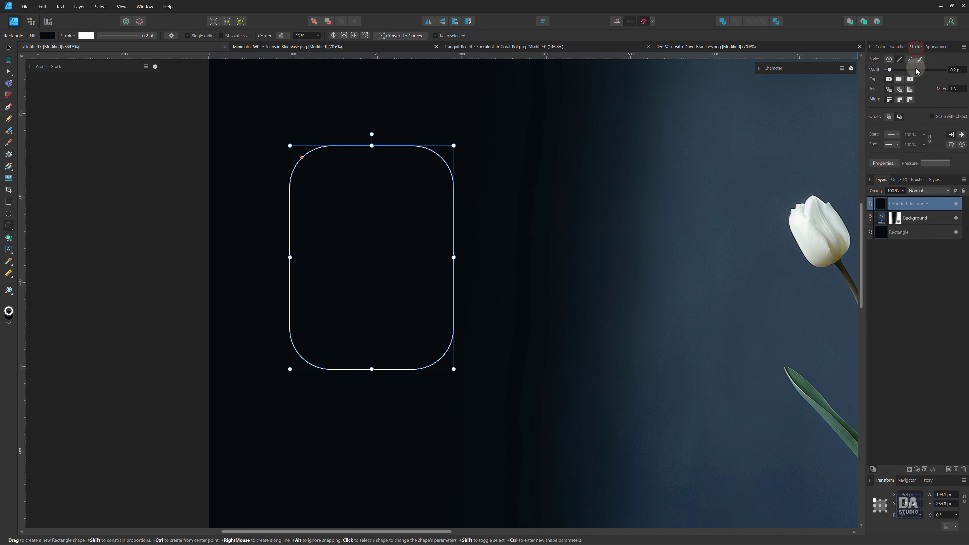
{"action": "left_click_drag", "start_coordinate": [890, 70], "coordinate": [893, 72]}
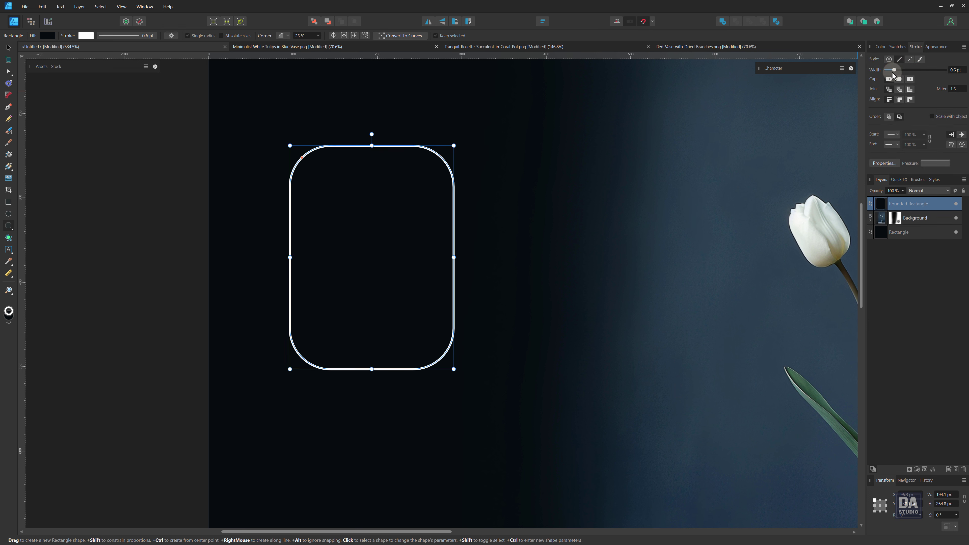
{"action": "left_click", "coordinate": [8, 48]}
{"action": "left_click_drag", "start_coordinate": [396, 233], "coordinate": [581, 224]}
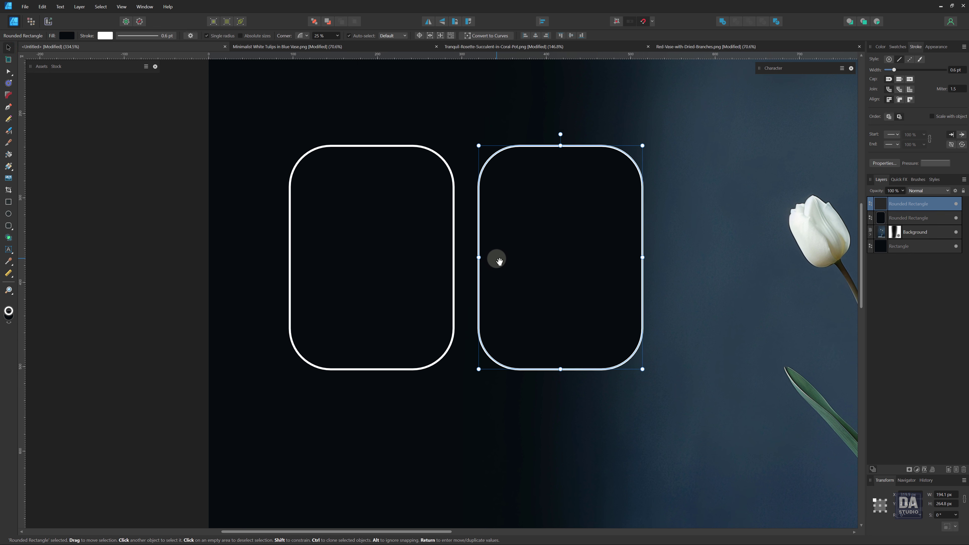
Move both outlined frames together onto the centre guide in the dark upper-left area.
{"action": "scroll", "coordinate": [499, 260], "scroll_direction": "down", "scroll_amount": 5}
{"action": "mouse_move", "coordinate": [493, 223]}
{"action": "left_mouse_down"}
{"action": "mouse_move", "coordinate": [354, 219]}
{"action": "mouse_move", "coordinate": [377, 228]}
{"action": "left_mouse_up"}
{"action": "key", "text": "v"}
{"action": "mouse_move", "coordinate": [191, 151]}
{"action": "left_mouse_down"}
{"action": "mouse_move", "coordinate": [452, 278]}
{"action": "mouse_move", "coordinate": [407, 258]}
{"action": "left_mouse_up"}
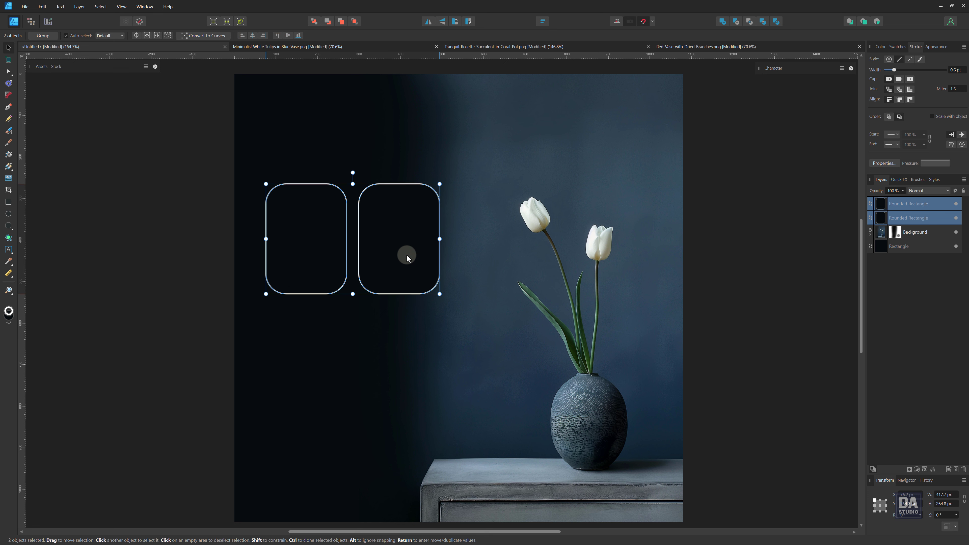
{"action": "key", "text": "Right"}
{"action": "left_click_drag", "start_coordinate": [416, 259], "coordinate": [418, 257]}
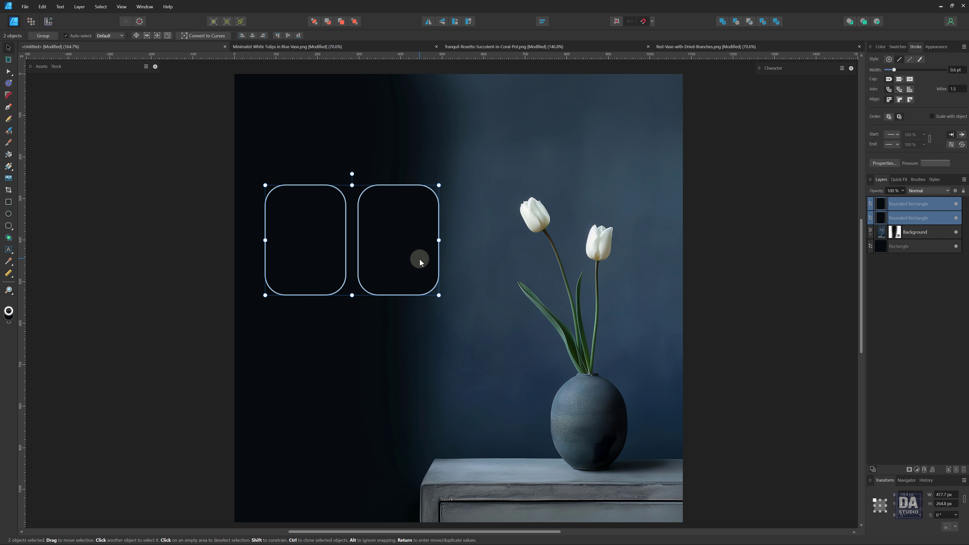
{"action": "key", "text": "z"}
{"action": "mouse_move", "coordinate": [454, 249]}
{"action": "left_mouse_down"}
{"action": "mouse_move", "coordinate": [421, 233]}
{"action": "mouse_move", "coordinate": [438, 232]}
{"action": "left_mouse_up"}
{"action": "key", "text": "v"}
{"action": "left_click_drag", "start_coordinate": [423, 266], "coordinate": [425, 269]}
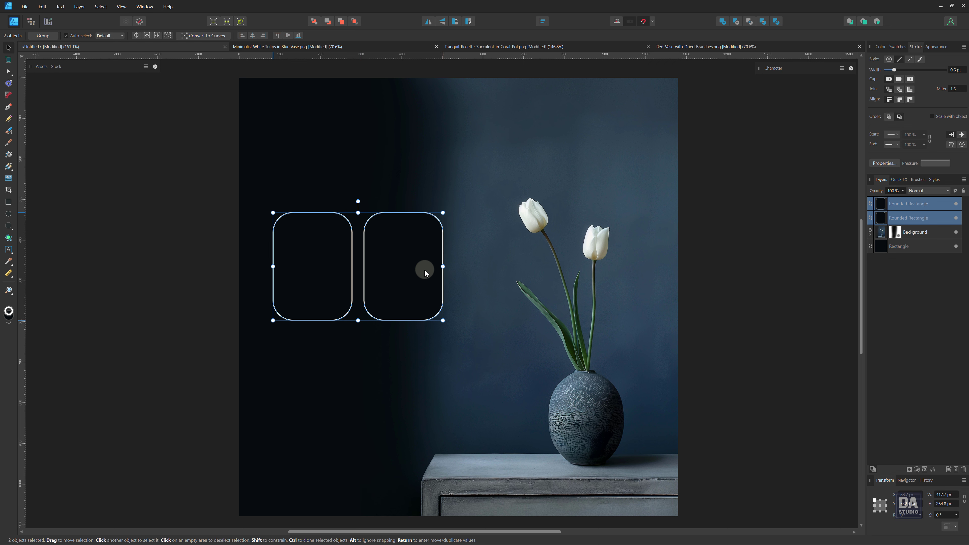
{"action": "scroll", "coordinate": [427, 271], "scroll_direction": "down", "scroll_amount": 1}
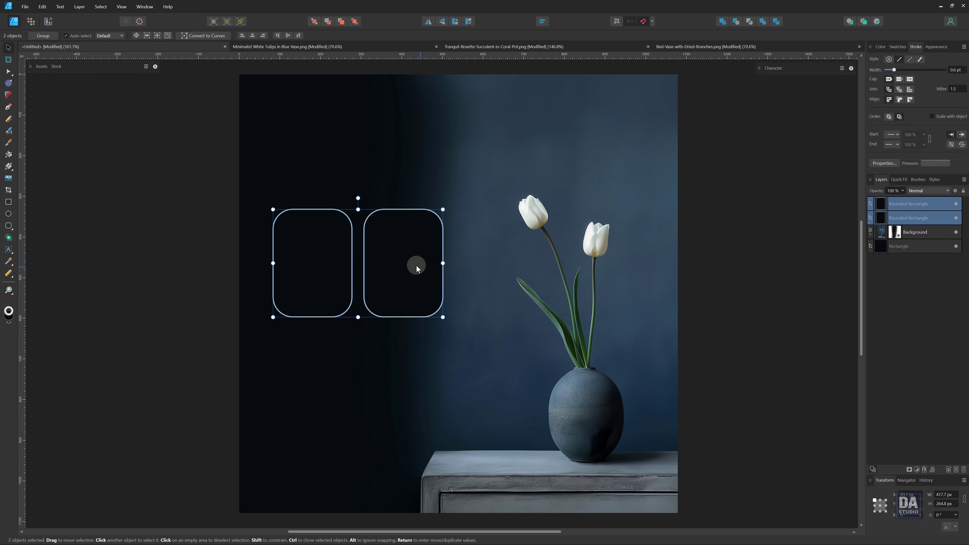
{"action": "left_click", "coordinate": [232, 249]}
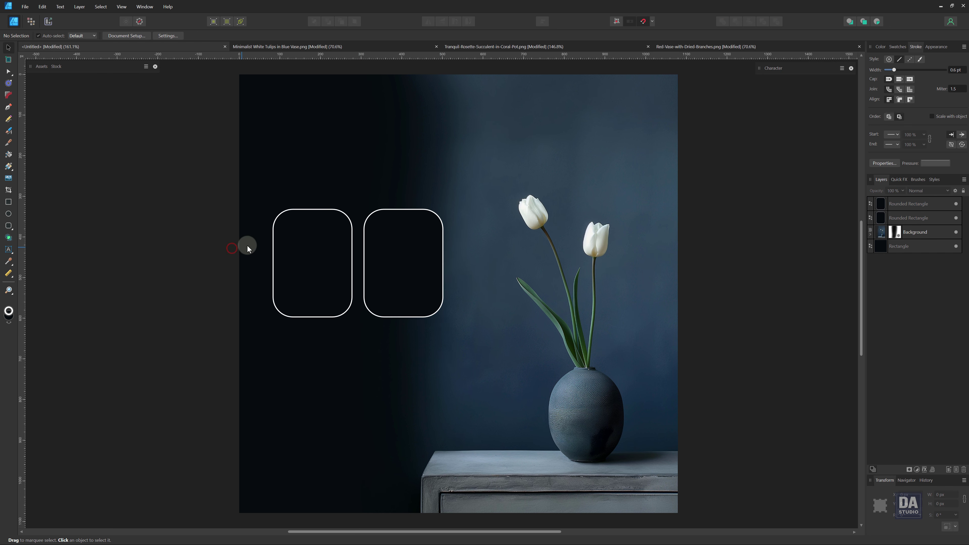
Paste the resized succulent photo inside the right frame, shrunk and centred.
{"action": "left_click", "coordinate": [468, 52]}
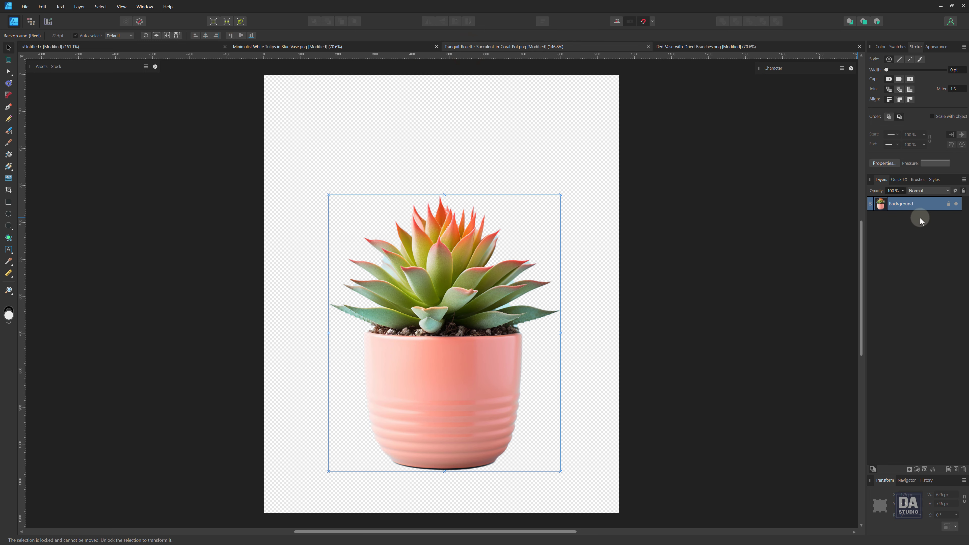
{"action": "left_click", "coordinate": [949, 205]}
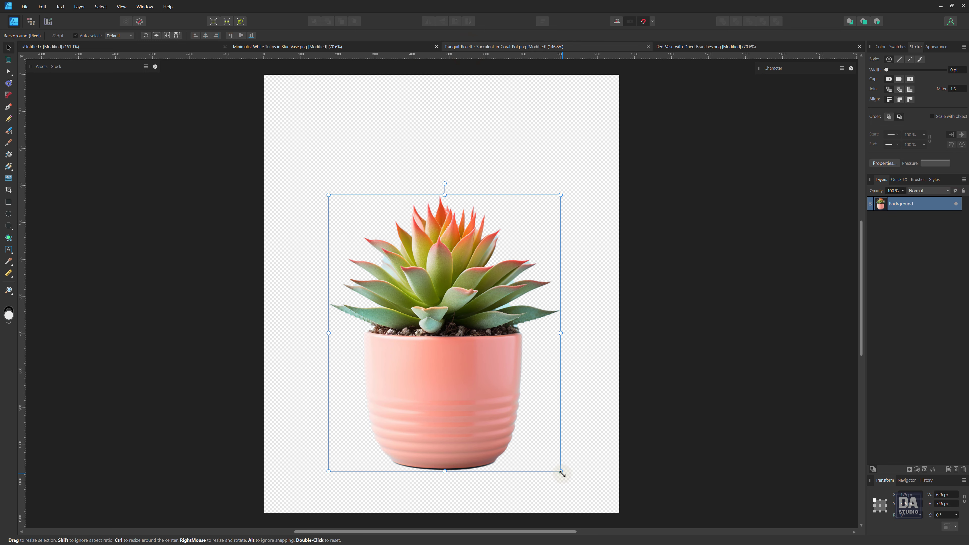
{"action": "left_click_drag", "start_coordinate": [561, 472], "coordinate": [501, 403]}
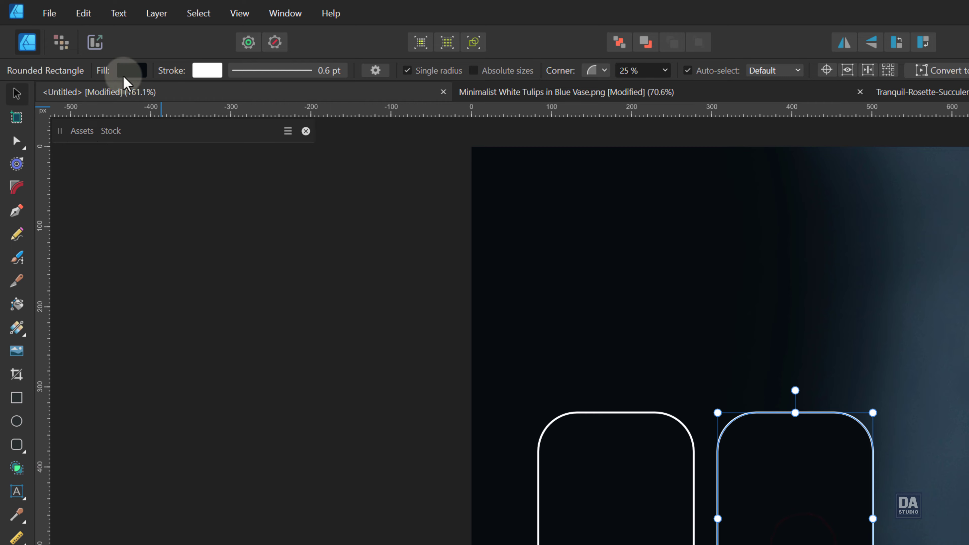
{"action": "left_click", "coordinate": [72, 11]}
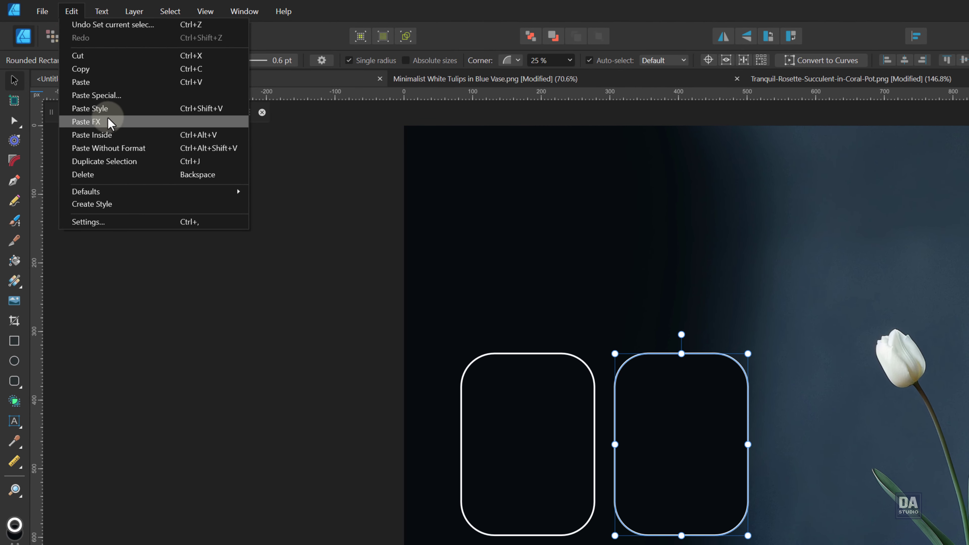
{"action": "left_click", "coordinate": [114, 137]}
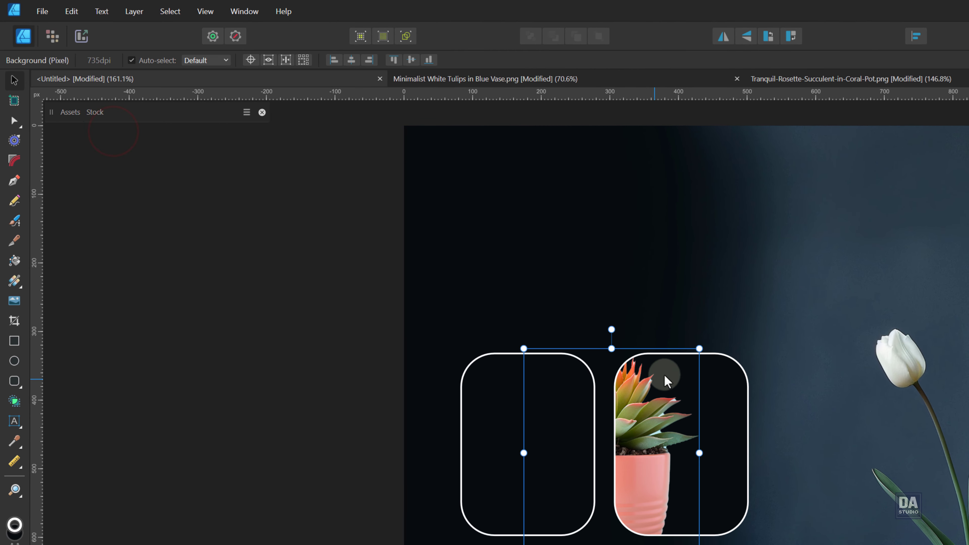
{"action": "left_click_drag", "start_coordinate": [699, 347], "coordinate": [650, 406]}
{"action": "left_click_drag", "start_coordinate": [621, 465], "coordinate": [701, 438]}
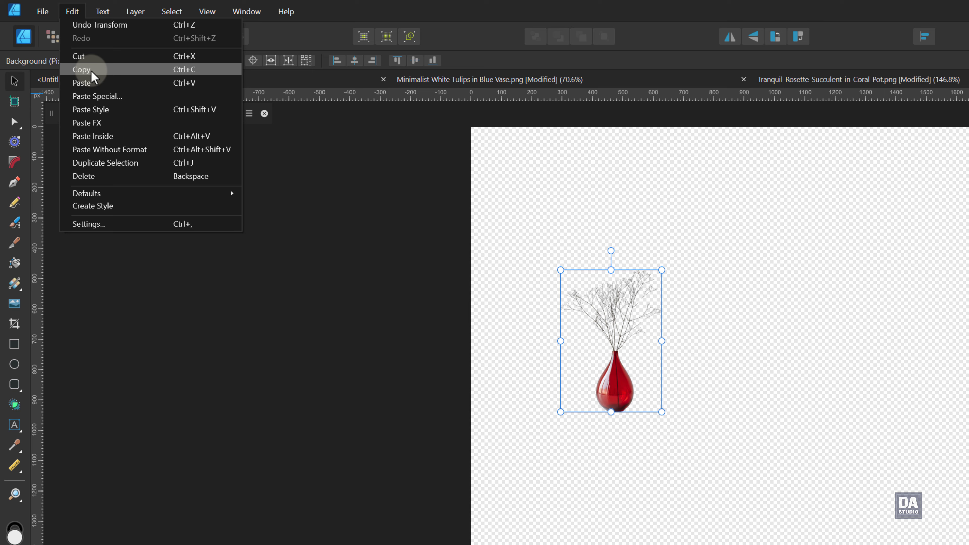
Paste the red vase photo inside the empty left rounded frame.
{"action": "left_click", "coordinate": [91, 70]}
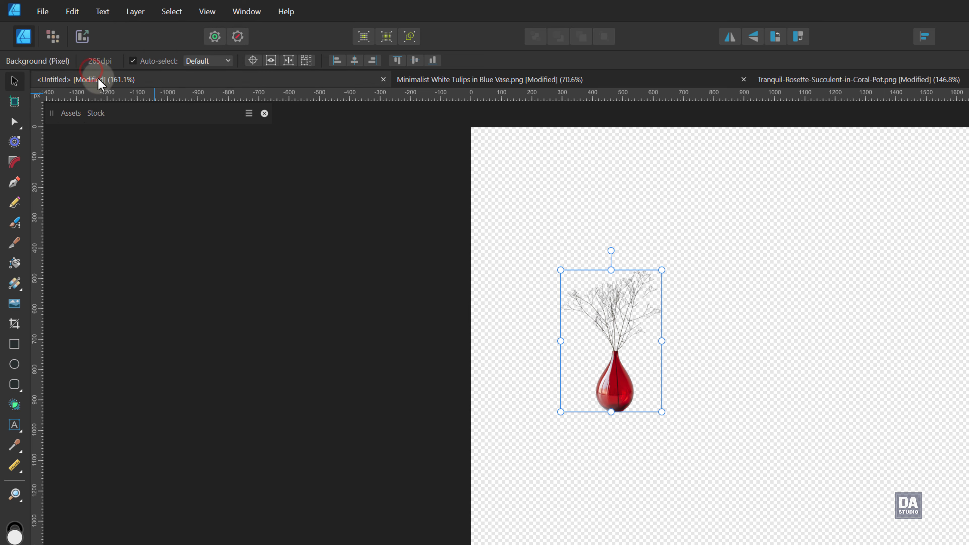
{"action": "left_click", "coordinate": [566, 400]}
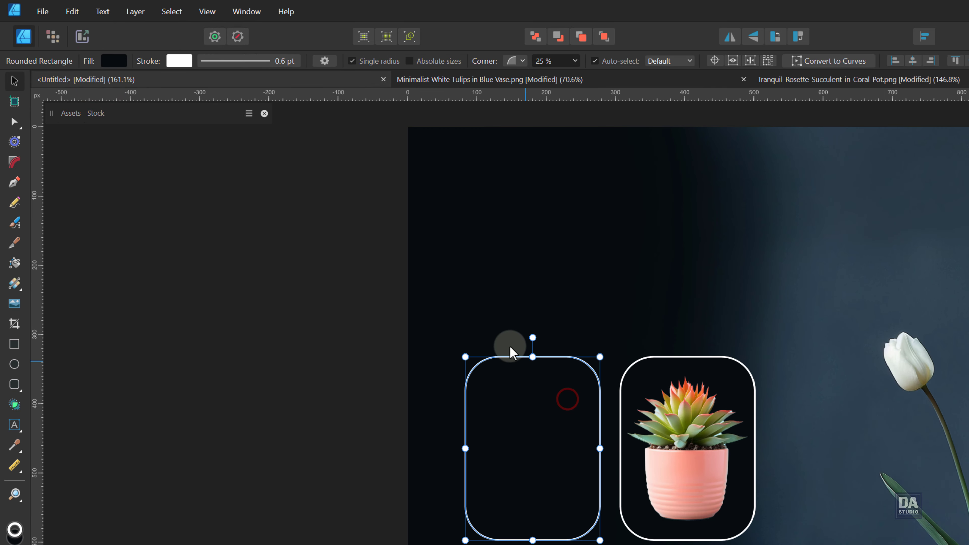
{"action": "left_click", "coordinate": [82, 17]}
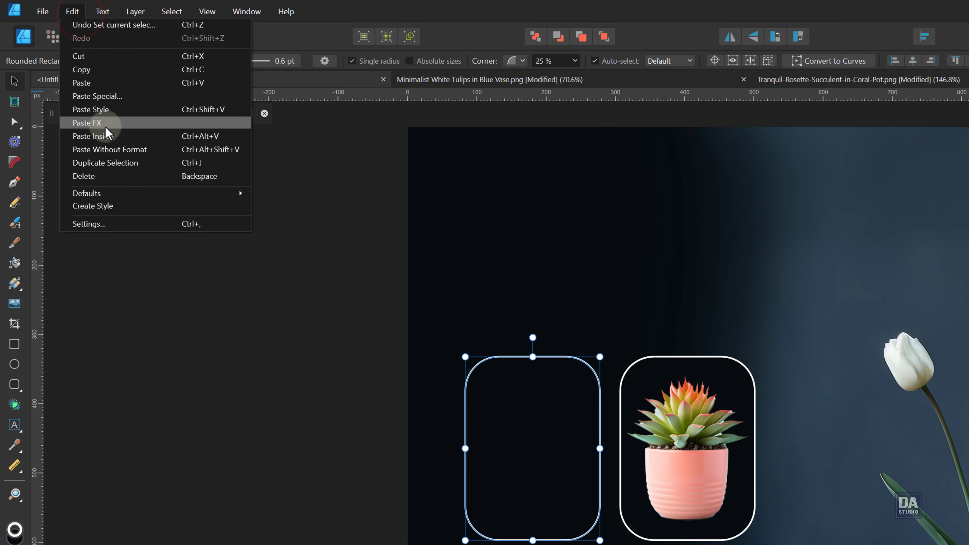
{"action": "left_click", "coordinate": [113, 134]}
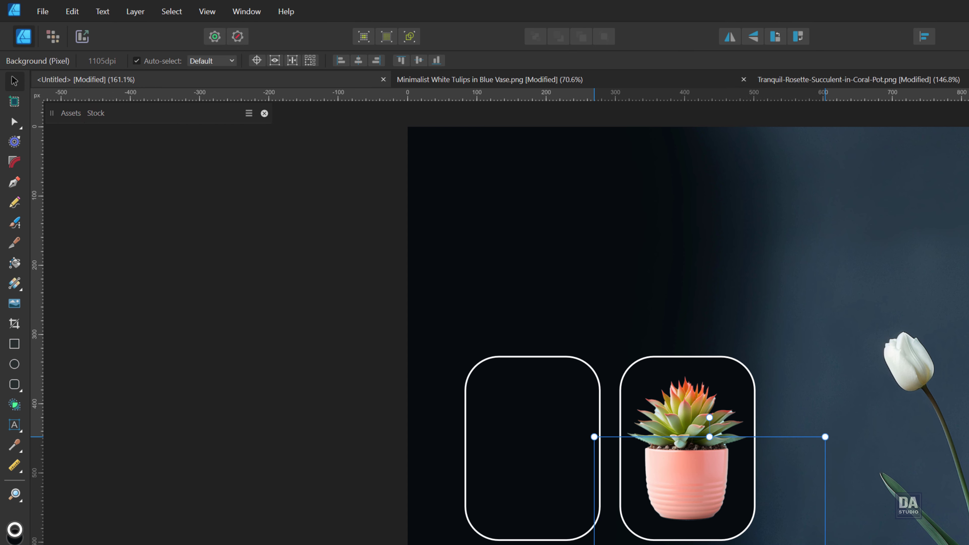
Scale and position the vase photo to fit the left frame, lowered to the bottom guide.
{"action": "left_click_drag", "start_coordinate": [709, 534], "coordinate": [538, 376]}
{"action": "left_click_drag", "start_coordinate": [671, 458], "coordinate": [541, 439]}
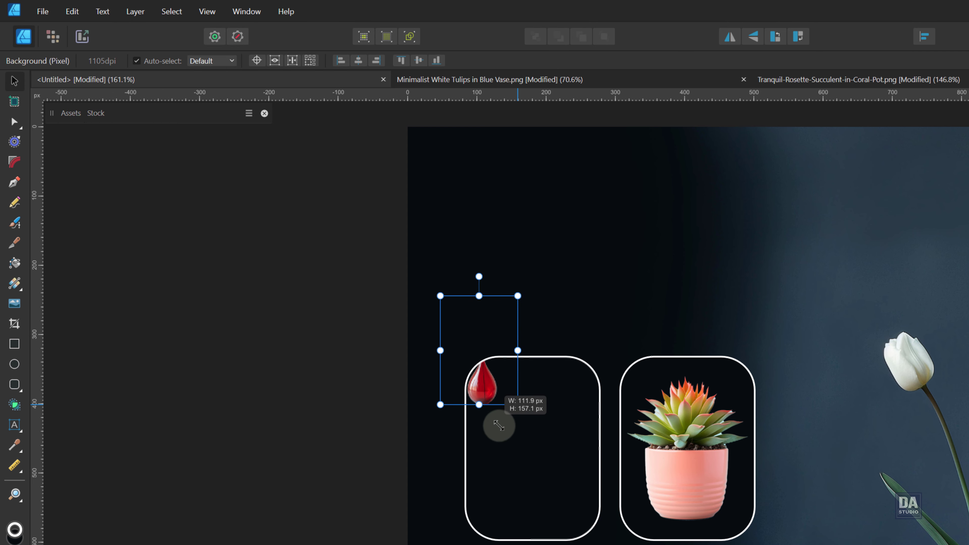
{"action": "left_click_drag", "start_coordinate": [486, 400], "coordinate": [536, 483]}
{"action": "left_click_drag", "start_coordinate": [523, 477], "coordinate": [521, 475]}
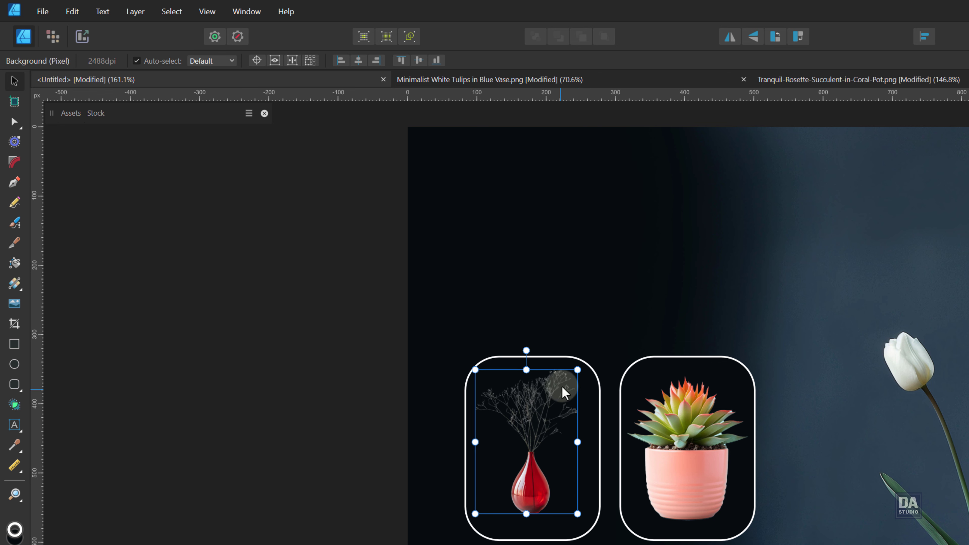
{"action": "left_click_drag", "start_coordinate": [530, 426], "coordinate": [534, 434]}
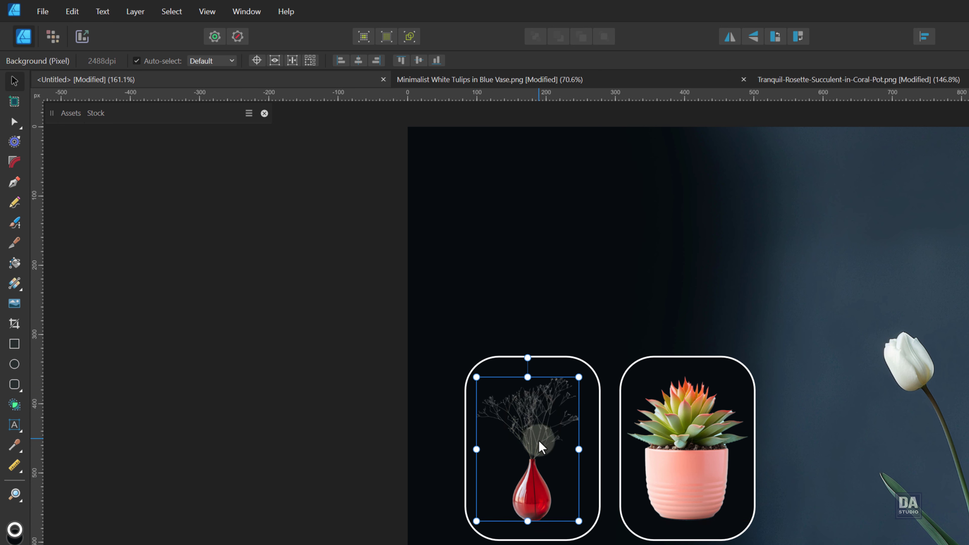
{"action": "left_click", "coordinate": [388, 500]}
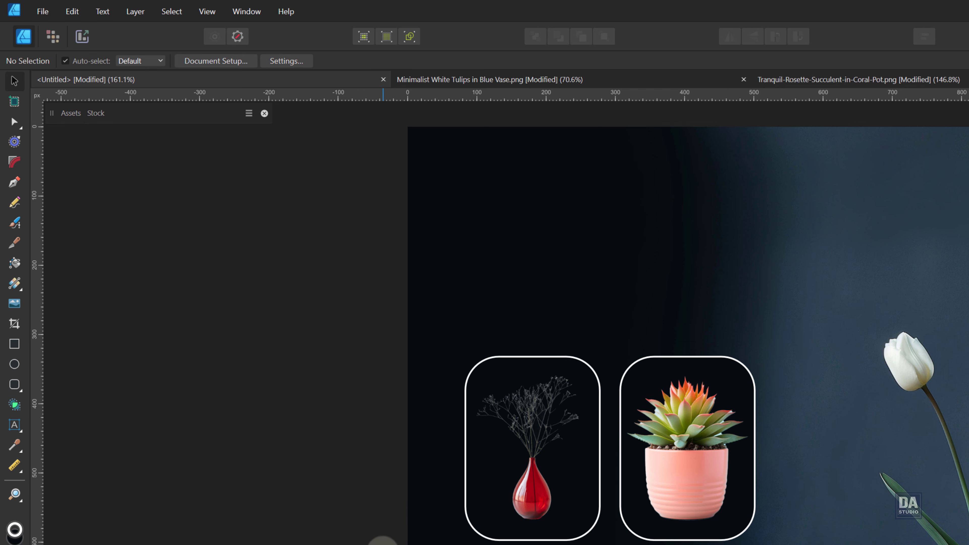
{"action": "mouse_move", "coordinate": [668, 486]}
{"action": "left_mouse_down"}
{"action": "mouse_move", "coordinate": [480, 439]}
{"action": "mouse_move", "coordinate": [533, 448]}
{"action": "mouse_move", "coordinate": [650, 514]}
{"action": "left_mouse_up"}
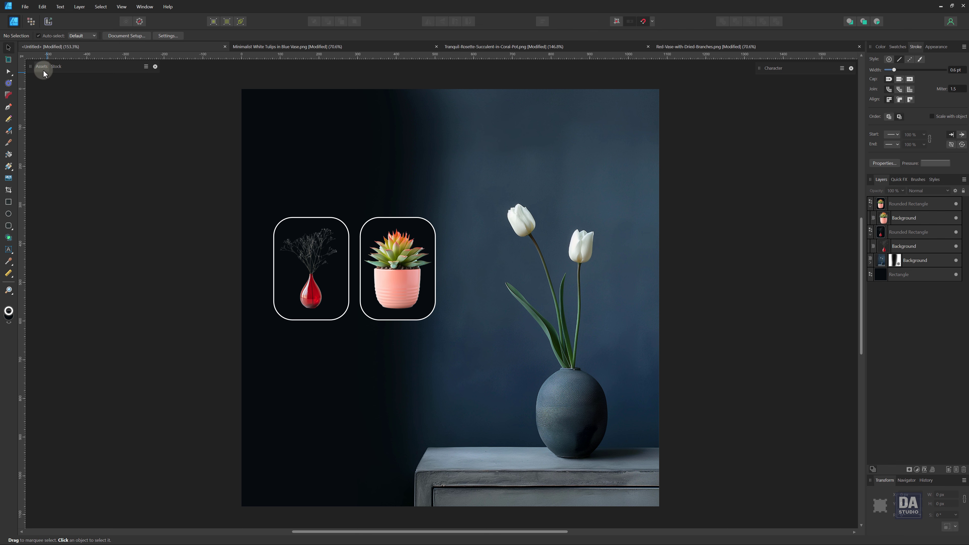
Place the DESIGN ART STUDIO logo at top left and the corporate brochure headline above the frames.
{"action": "left_click", "coordinate": [43, 70]}
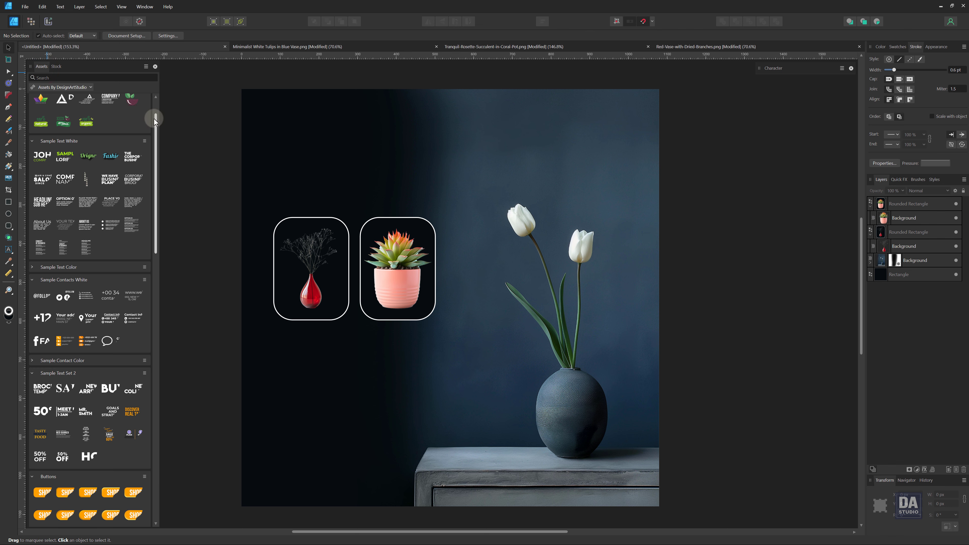
{"action": "left_click_drag", "start_coordinate": [154, 121], "coordinate": [152, 105]}
{"action": "scroll", "coordinate": [364, 194], "scroll_direction": "up", "scroll_amount": 3}
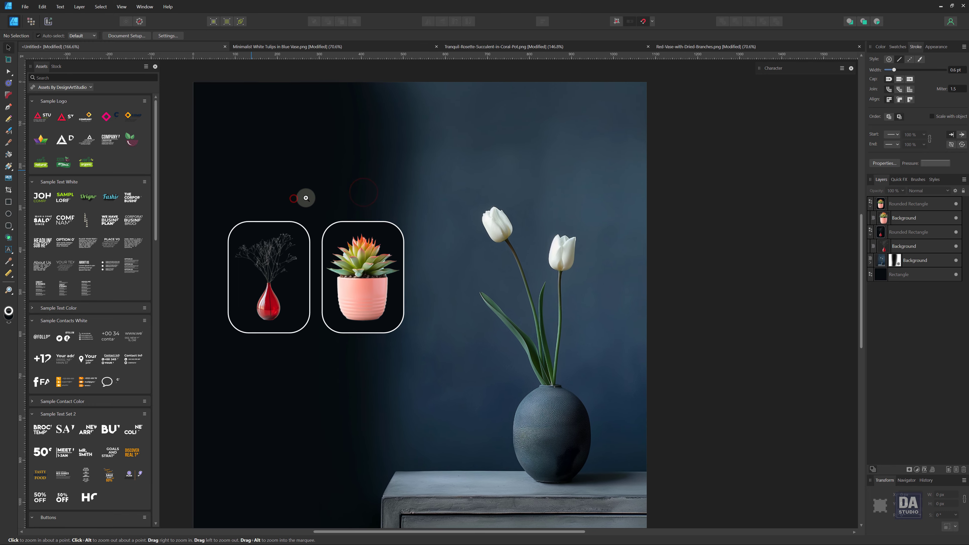
{"action": "left_click_drag", "start_coordinate": [320, 206], "coordinate": [310, 199]}
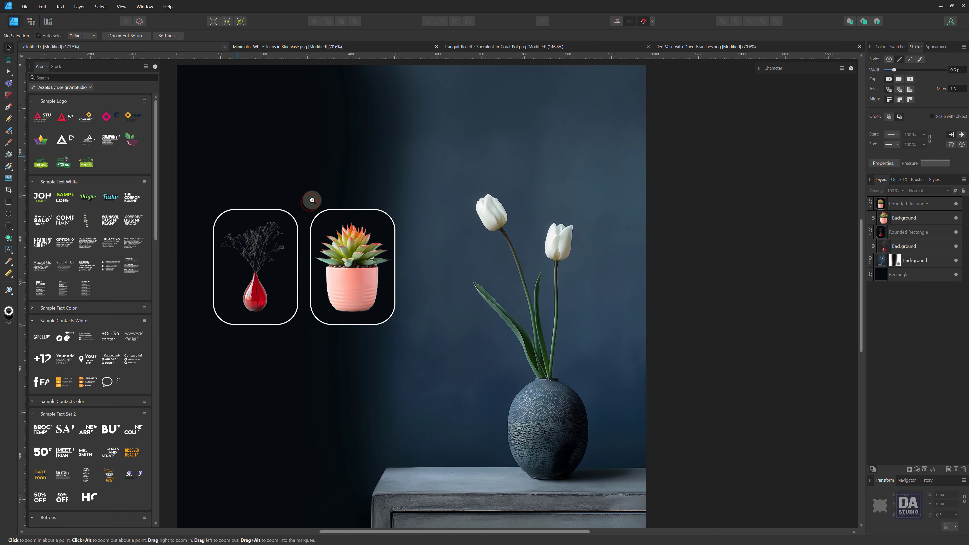
{"action": "mouse_move", "coordinate": [65, 144]}
{"action": "left_mouse_down"}
{"action": "mouse_move", "coordinate": [313, 128]}
{"action": "mouse_move", "coordinate": [286, 114]}
{"action": "left_mouse_up"}
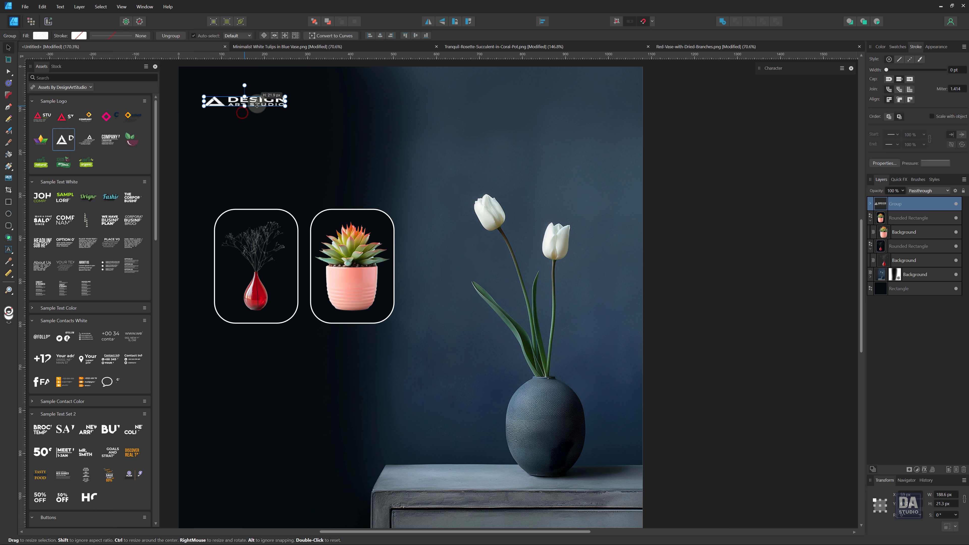
{"action": "left_click", "coordinate": [241, 114]}
{"action": "mouse_move", "coordinate": [262, 113]}
{"action": "left_mouse_down"}
{"action": "mouse_move", "coordinate": [270, 103]}
{"action": "mouse_move", "coordinate": [271, 124]}
{"action": "left_mouse_up"}
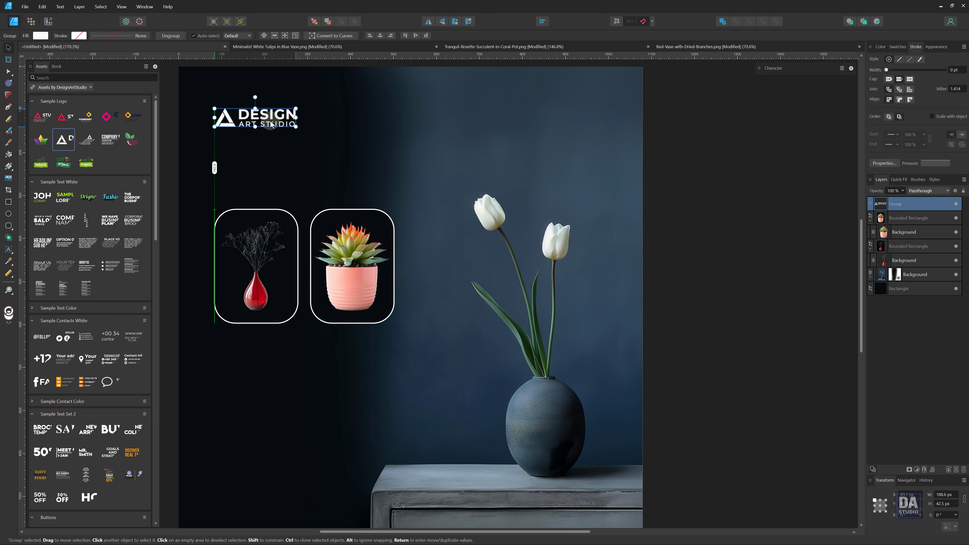
{"action": "left_click_drag", "start_coordinate": [270, 125], "coordinate": [271, 118]}
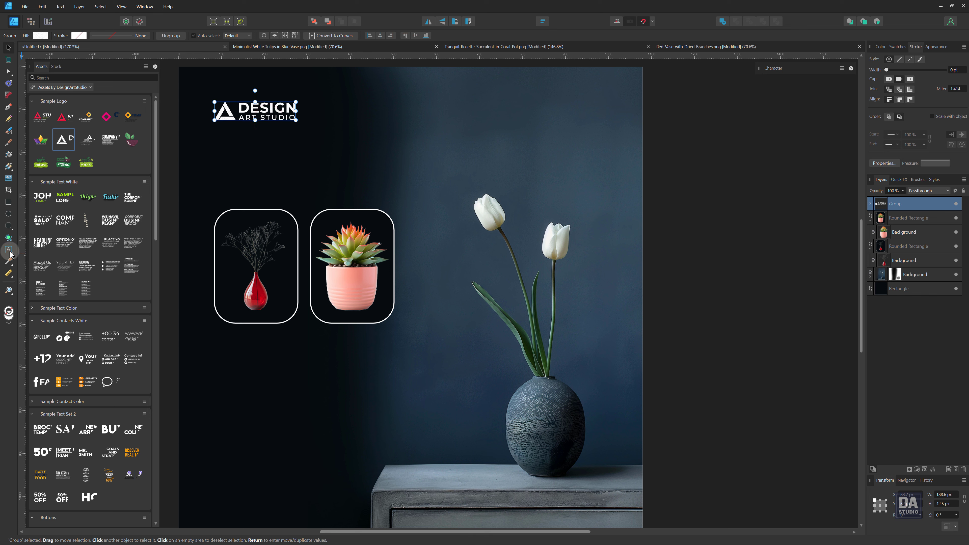
{"action": "left_click_drag", "start_coordinate": [132, 198], "coordinate": [321, 189]}
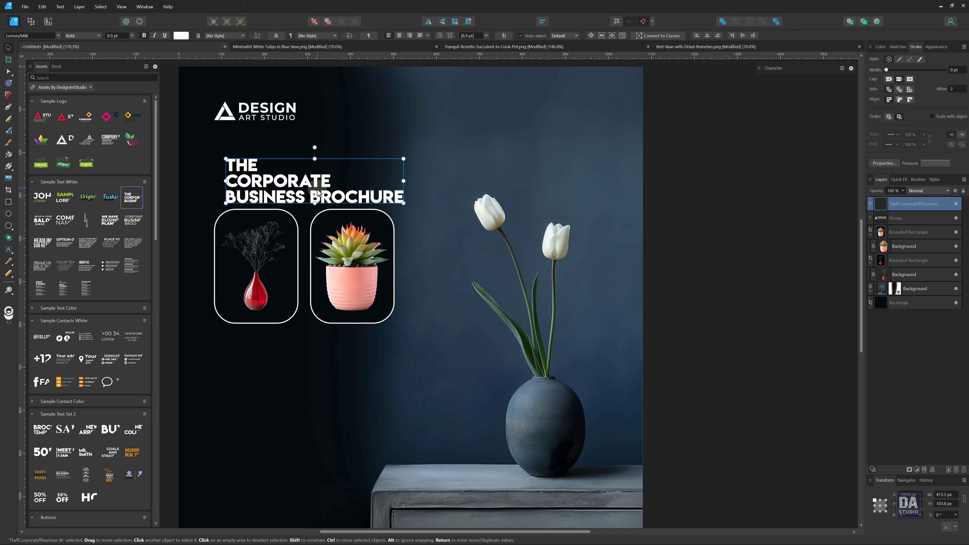
Retype the headline as 'POTS FOR YOUR PLANTS'.
{"action": "double_click", "coordinate": [317, 193]}
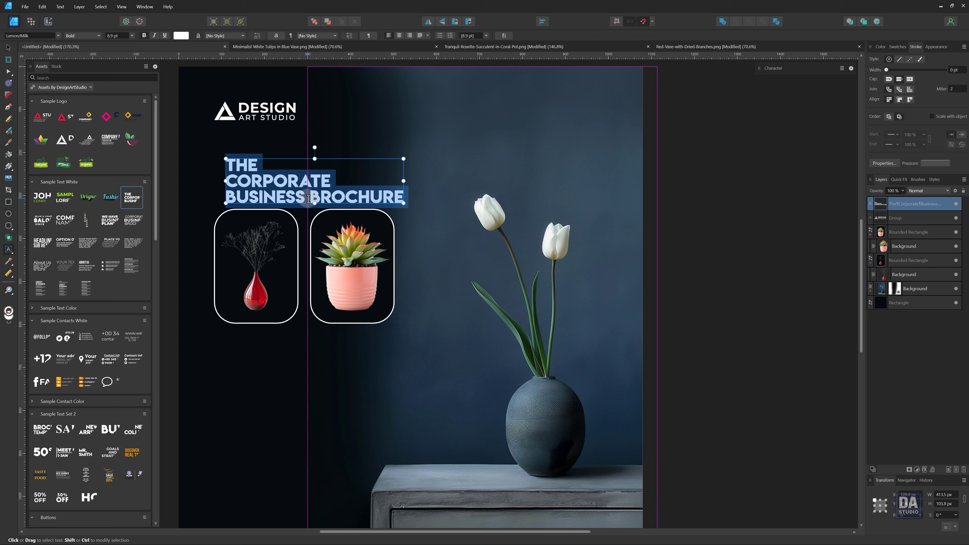
{"action": "type", "text": "POTS"}
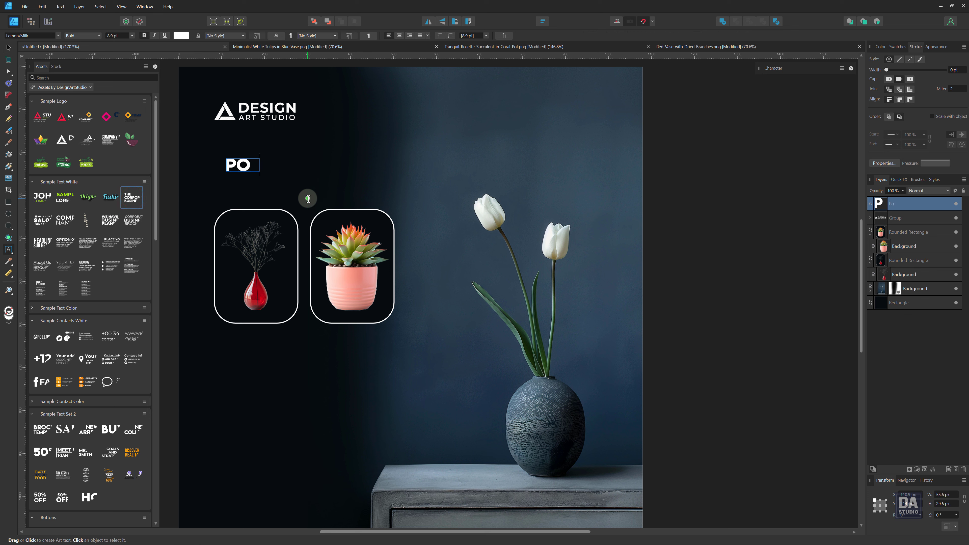
{"action": "type", "text": " FOR"}
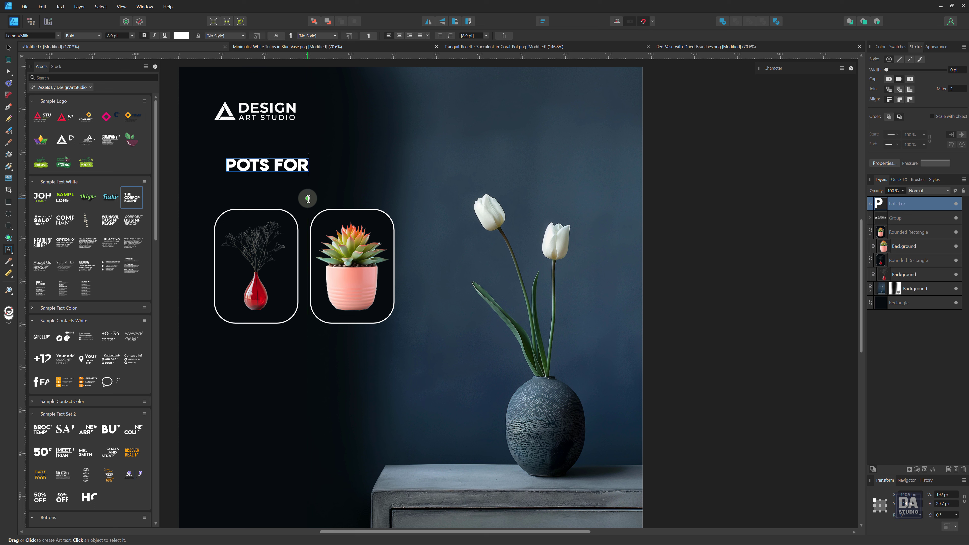
{"action": "type", "text": " YOU"}
{"action": "type", "text": "R PL"}
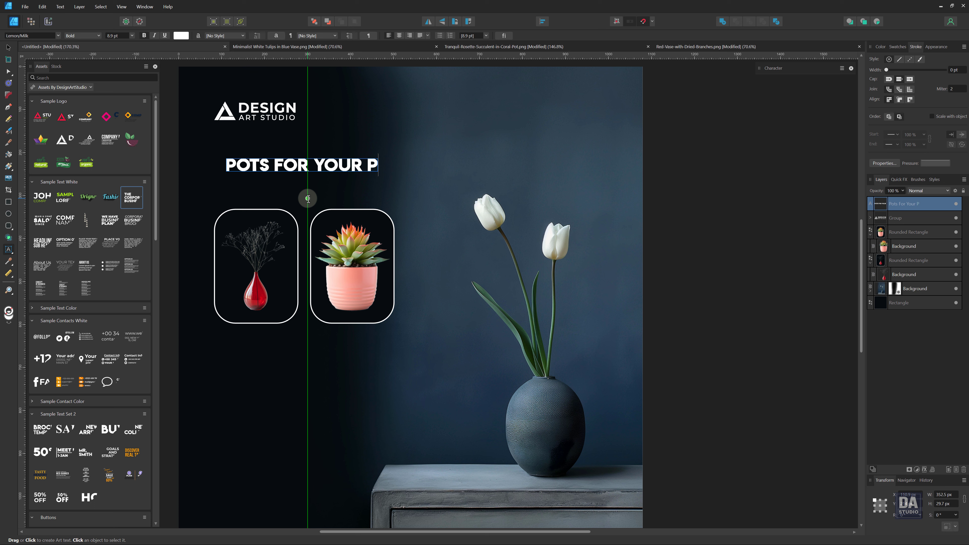
{"action": "type", "text": "ANTS"}
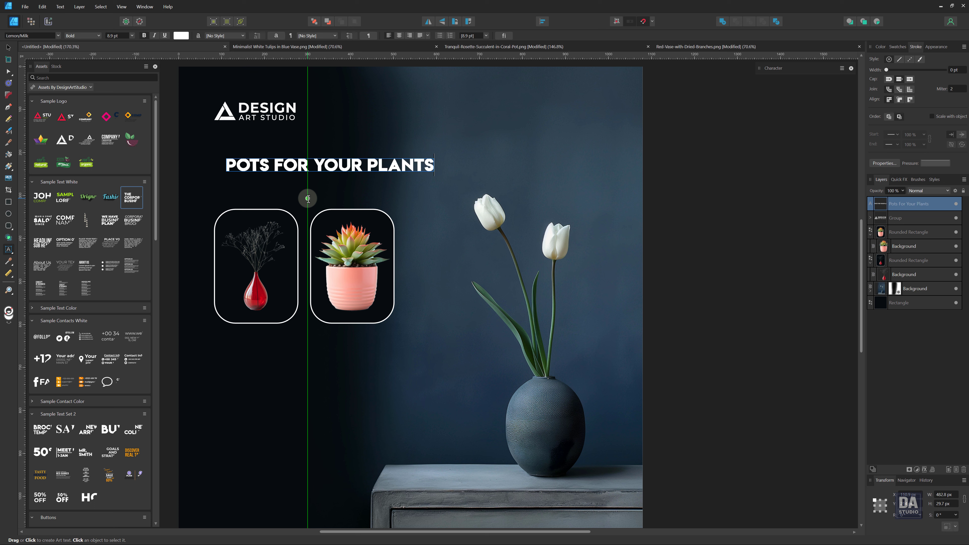
{"action": "key", "text": "Escape"}
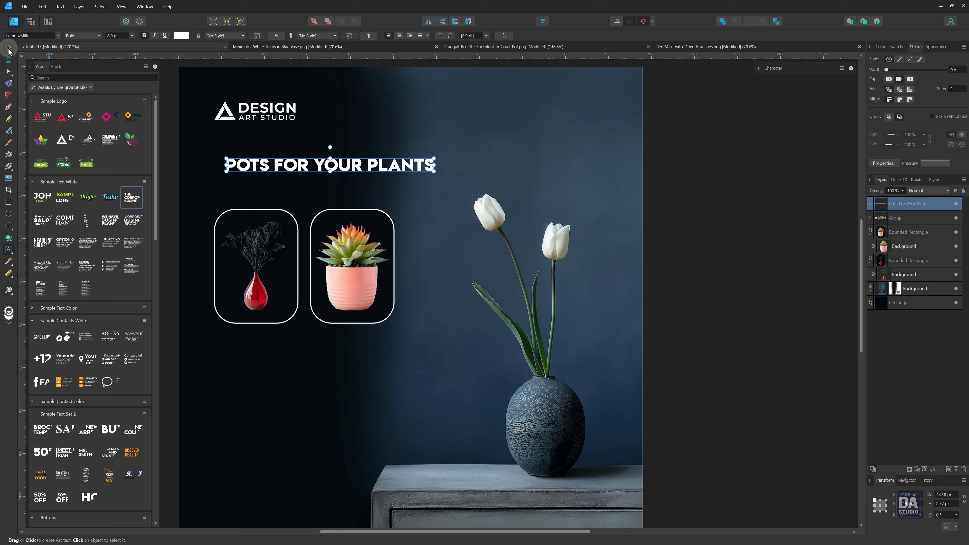
Enlarge the heading to 13.5 pt and move it just above the photo frames.
{"action": "left_click", "coordinate": [8, 48]}
{"action": "left_click_drag", "start_coordinate": [434, 172], "coordinate": [531, 197]}
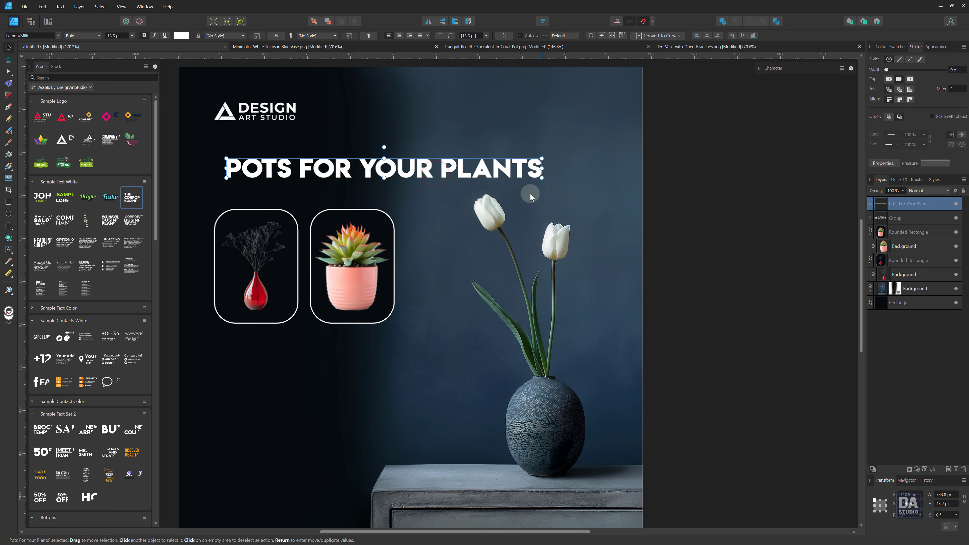
{"action": "left_click_drag", "start_coordinate": [425, 167], "coordinate": [407, 181]}
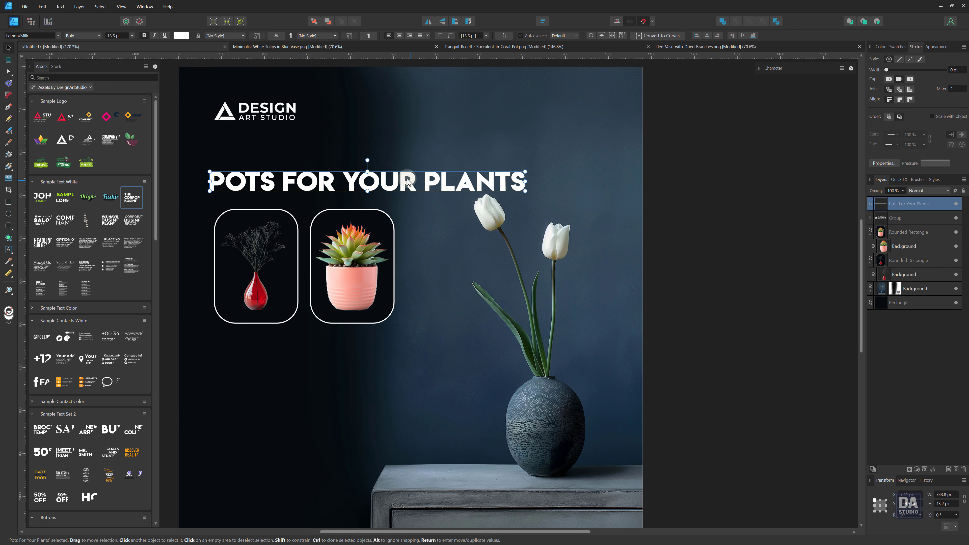
Change the headline font to Caveat.
{"action": "left_click", "coordinate": [58, 35]}
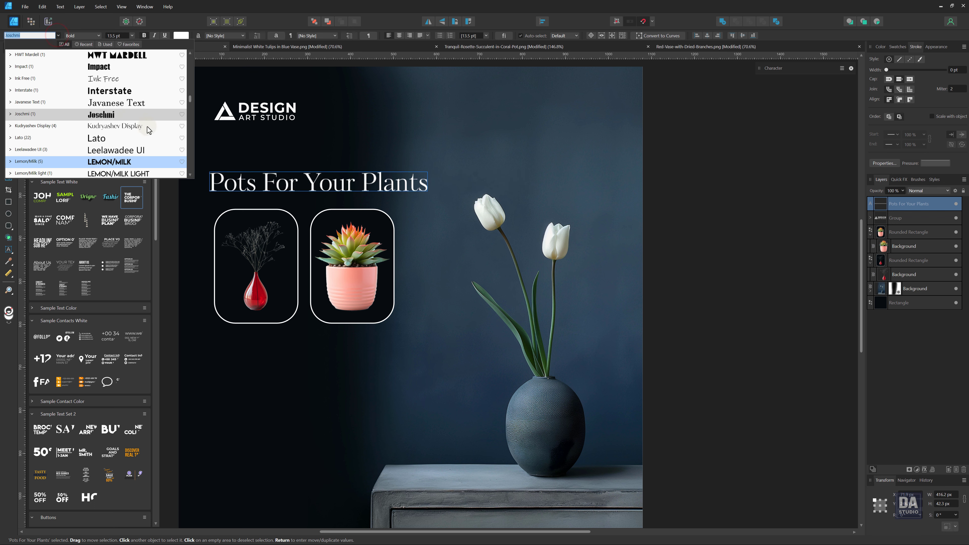
{"action": "scroll", "coordinate": [190, 94], "scroll_direction": "up", "scroll_amount": 4}
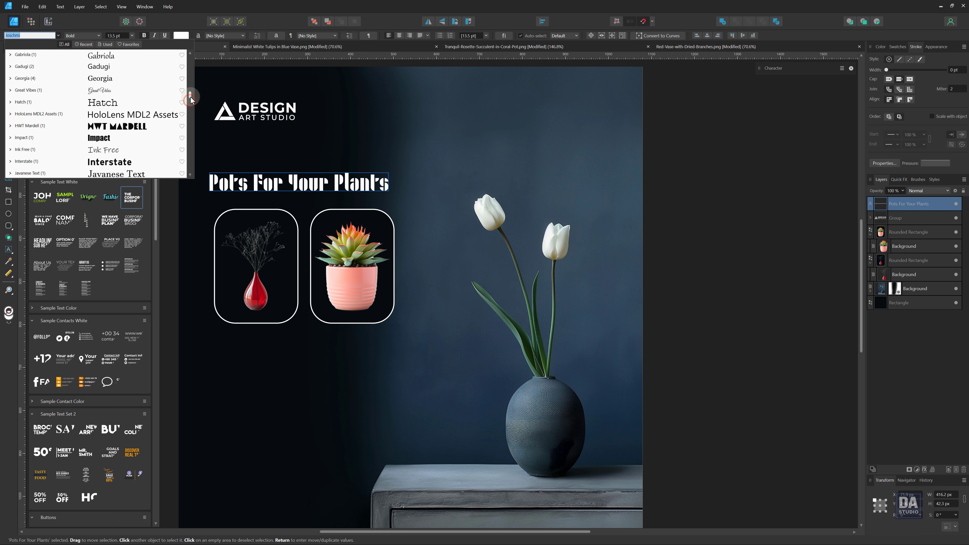
{"action": "left_click_drag", "start_coordinate": [191, 94], "coordinate": [191, 90]}
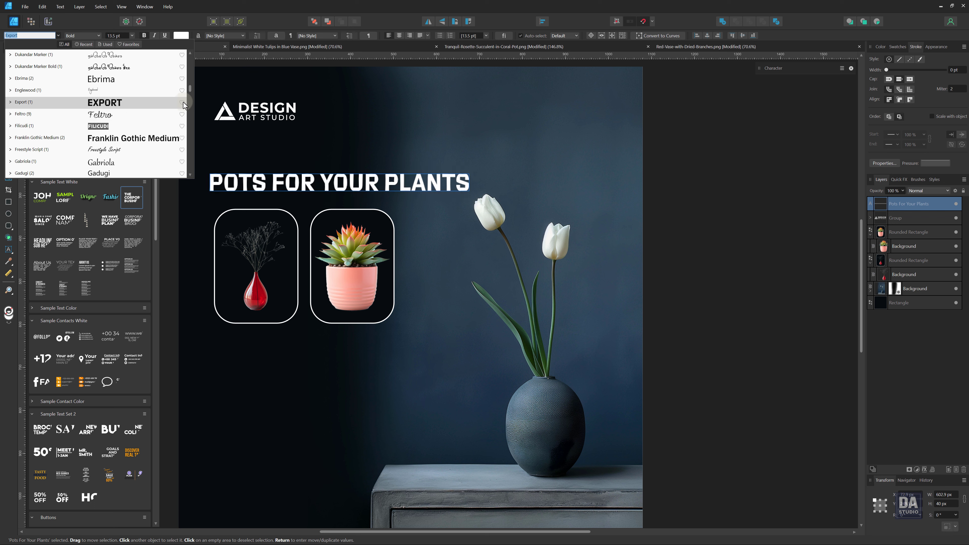
{"action": "left_click_drag", "start_coordinate": [191, 90], "coordinate": [189, 82]}
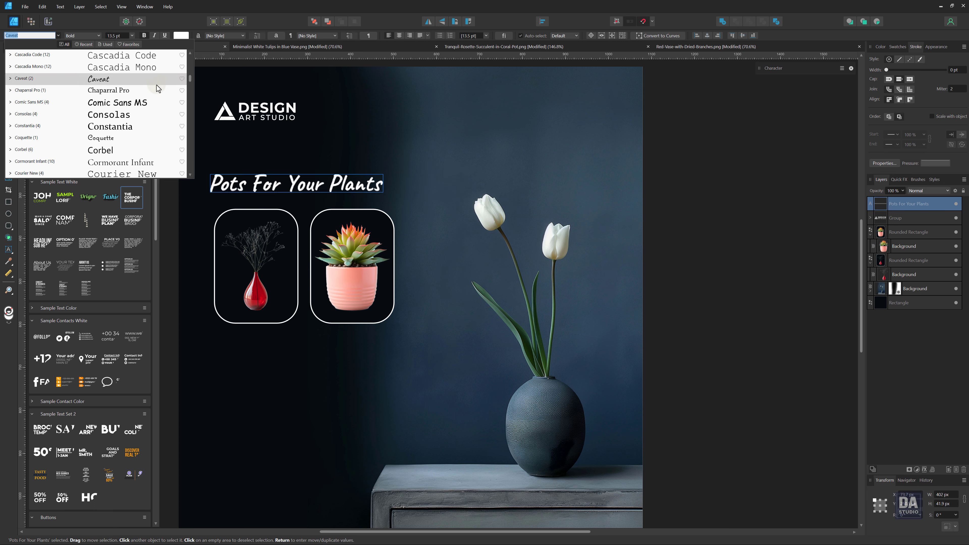
{"action": "left_click", "coordinate": [156, 82]}
{"action": "mouse_move", "coordinate": [383, 174]}
{"action": "left_mouse_down"}
{"action": "mouse_move", "coordinate": [488, 150]}
{"action": "mouse_move", "coordinate": [439, 176]}
{"action": "mouse_move", "coordinate": [492, 157]}
{"action": "left_mouse_up"}
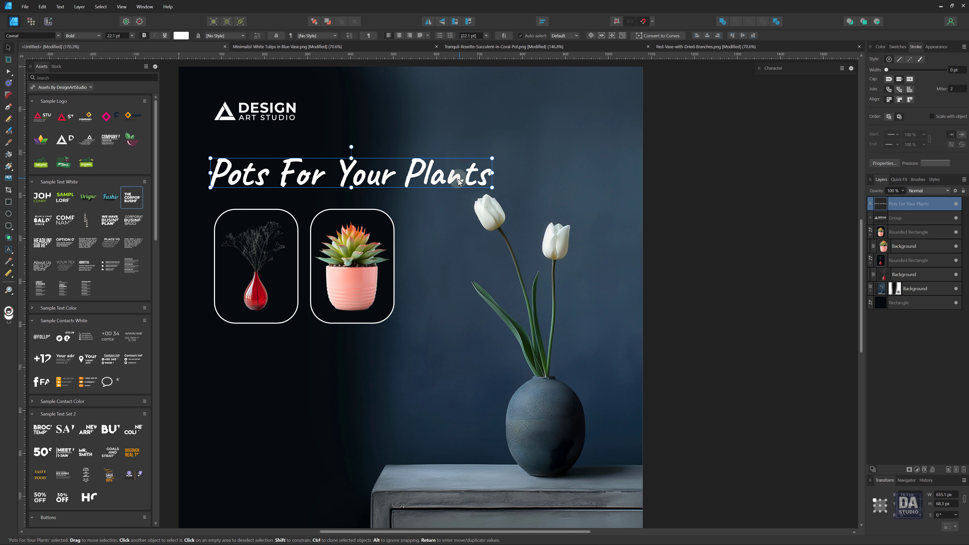
{"action": "left_click_drag", "start_coordinate": [492, 158], "coordinate": [487, 158]}
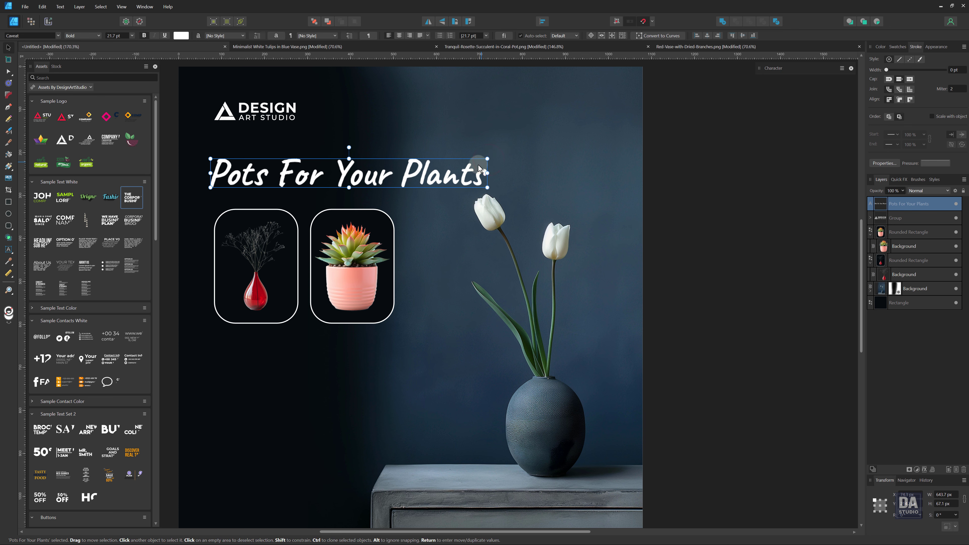
{"action": "key", "text": "z"}
{"action": "mouse_move", "coordinate": [413, 188]}
{"action": "left_mouse_down"}
{"action": "mouse_move", "coordinate": [399, 191]}
{"action": "mouse_move", "coordinate": [395, 225]}
{"action": "left_mouse_up"}
{"action": "key", "text": "v"}
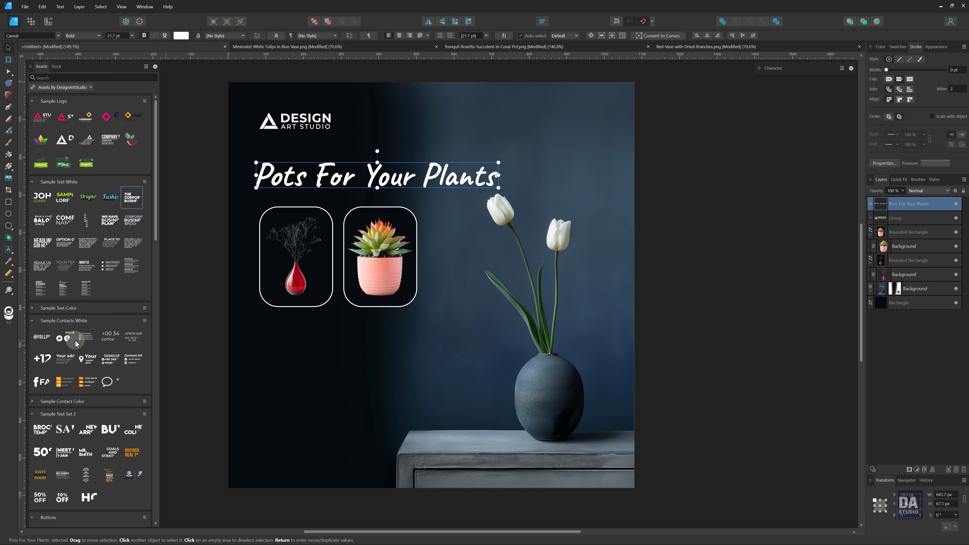
{"action": "mouse_move", "coordinate": [66, 345]}
{"action": "left_mouse_down"}
{"action": "mouse_move", "coordinate": [328, 395]}
{"action": "mouse_move", "coordinate": [327, 385]}
{"action": "left_mouse_up"}
{"action": "double_click", "coordinate": [327, 395]}
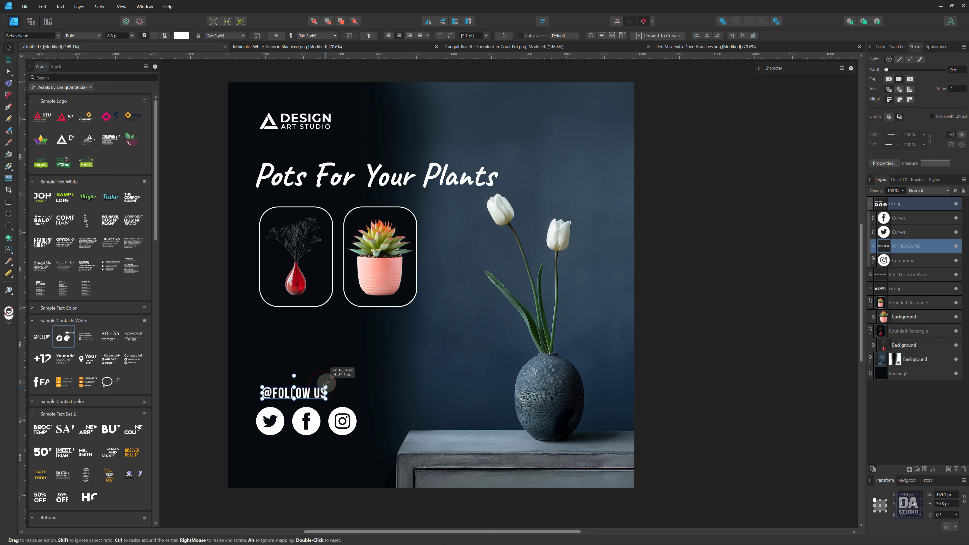
{"action": "left_click", "coordinate": [270, 421]}
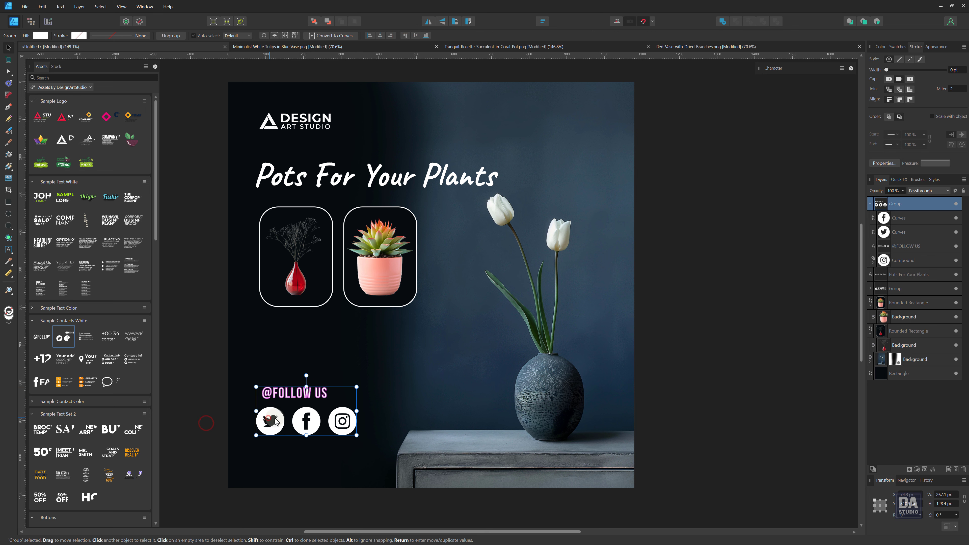
{"action": "mouse_move", "coordinate": [356, 386]}
{"action": "left_mouse_down"}
{"action": "mouse_move", "coordinate": [306, 410]}
{"action": "mouse_move", "coordinate": [285, 443]}
{"action": "mouse_move", "coordinate": [301, 430]}
{"action": "left_mouse_up"}
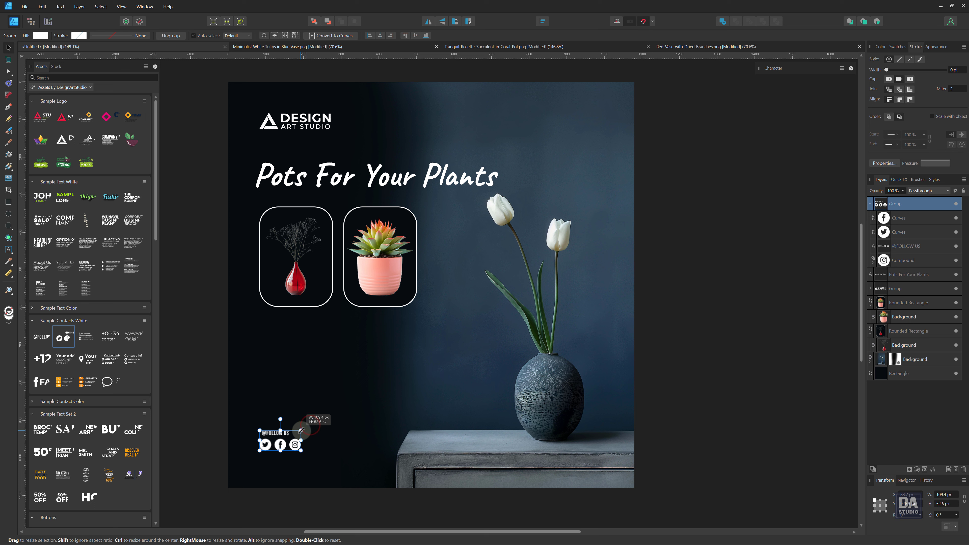
{"action": "left_click", "coordinate": [203, 422]}
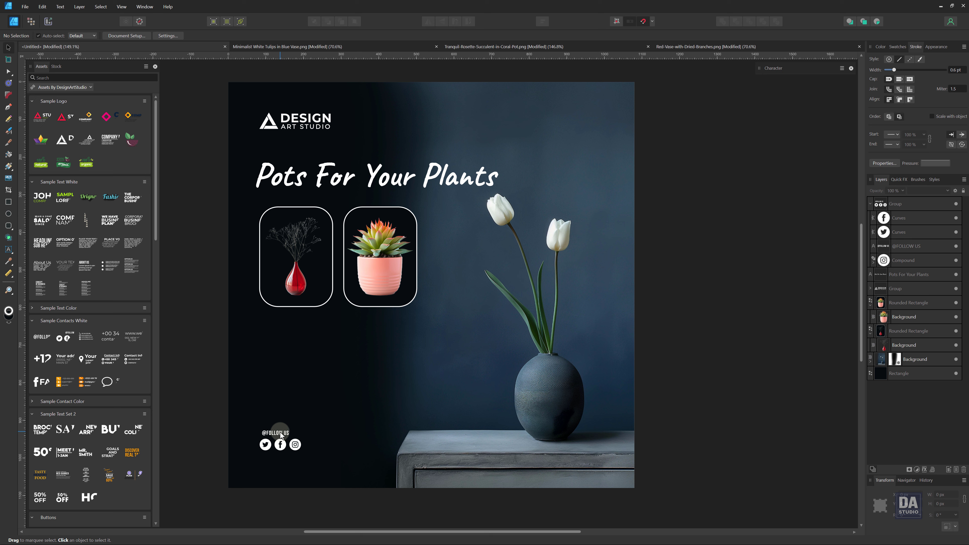
Paste the Some Info text block below the photos and zoom in on it.
{"action": "key", "text": "ctrl+v"}
{"action": "left_click", "coordinate": [311, 361]}
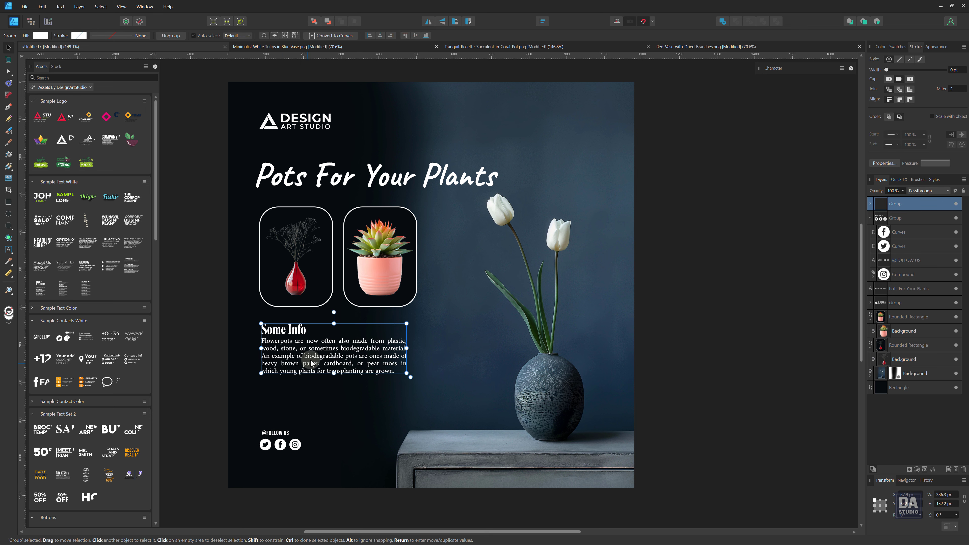
{"action": "key", "text": "z"}
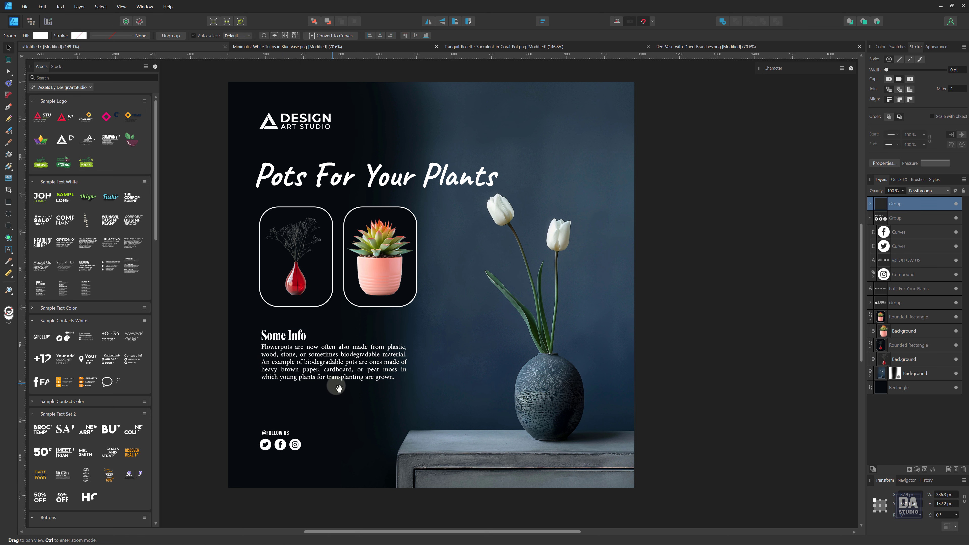
{"action": "left_click", "coordinate": [317, 386]}
{"action": "left_click_drag", "start_coordinate": [332, 380], "coordinate": [387, 374]}
{"action": "key", "text": "v"}
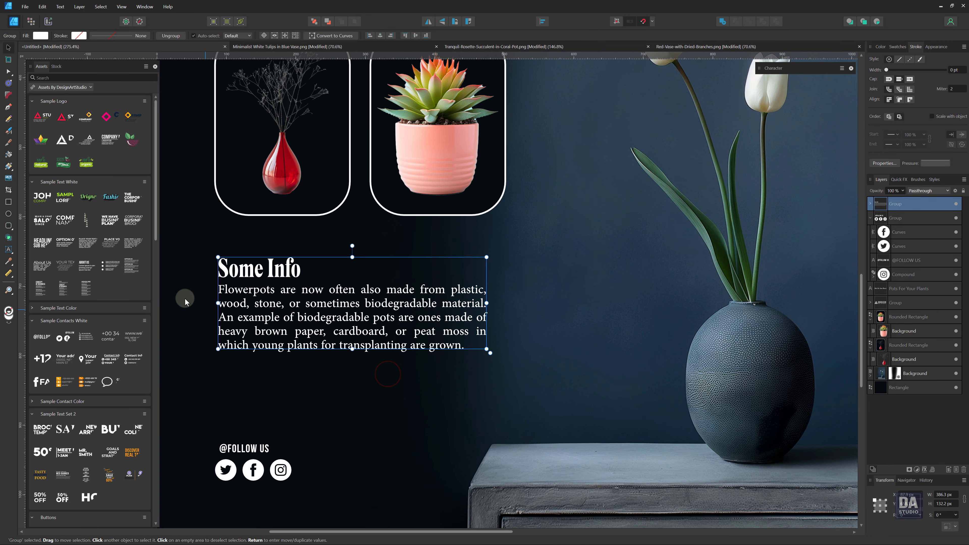
Draw a thin white, stroke-free 386.5 px bar beneath the Some Info paragraph.
{"action": "left_click", "coordinate": [9, 204]}
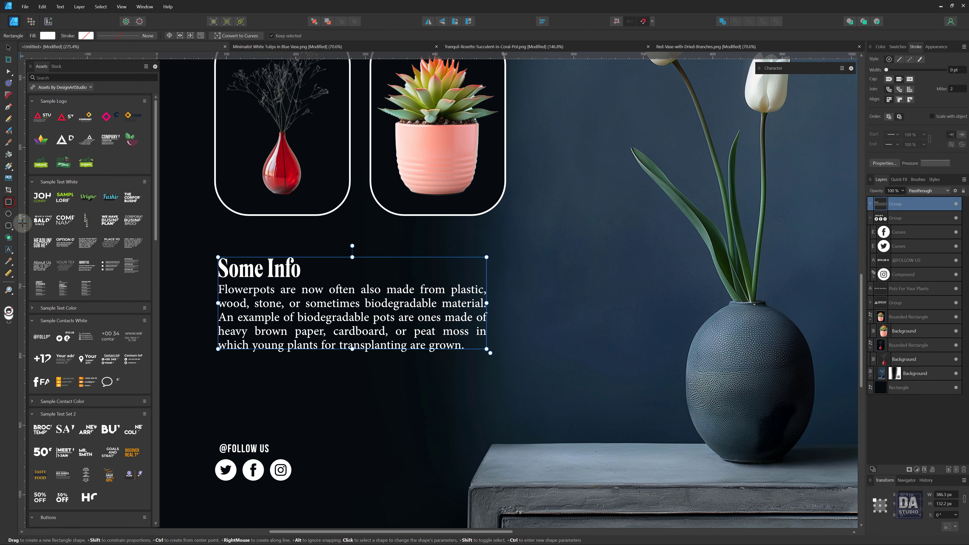
{"action": "left_click_drag", "start_coordinate": [218, 359], "coordinate": [486, 365]}
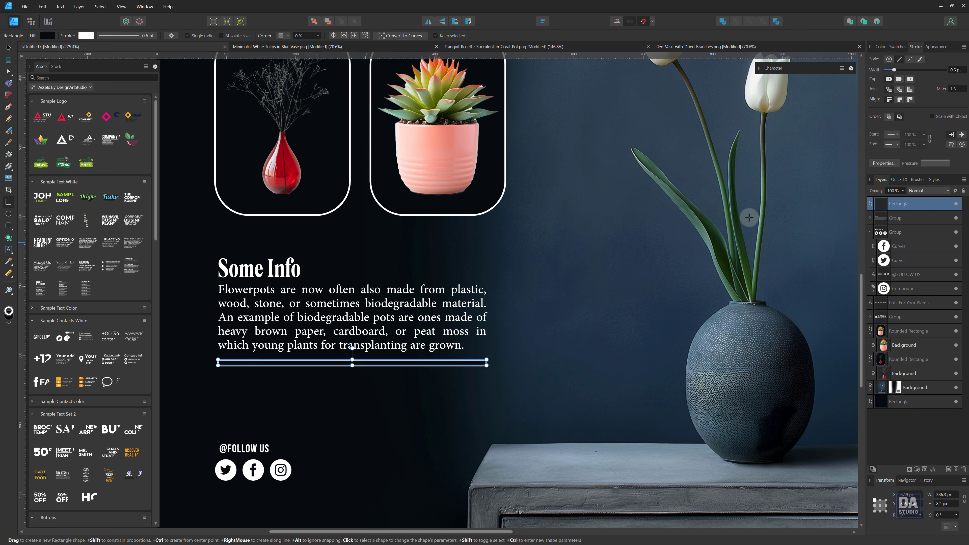
{"action": "left_click", "coordinate": [897, 47]}
{"action": "left_click", "coordinate": [885, 64]}
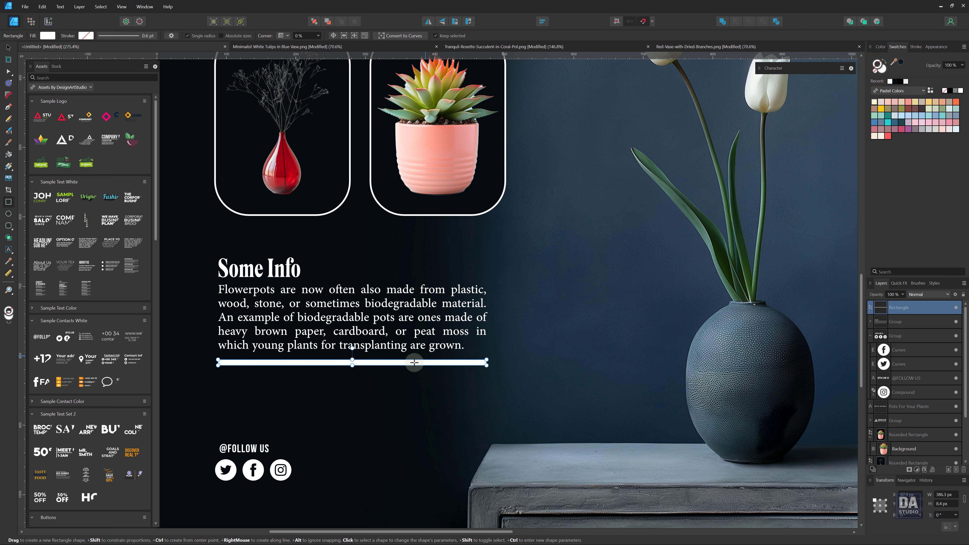
{"action": "scroll", "coordinate": [348, 362], "scroll_direction": "up", "scroll_amount": 1}
{"action": "scroll", "coordinate": [351, 361], "scroll_direction": "up", "scroll_amount": 1}
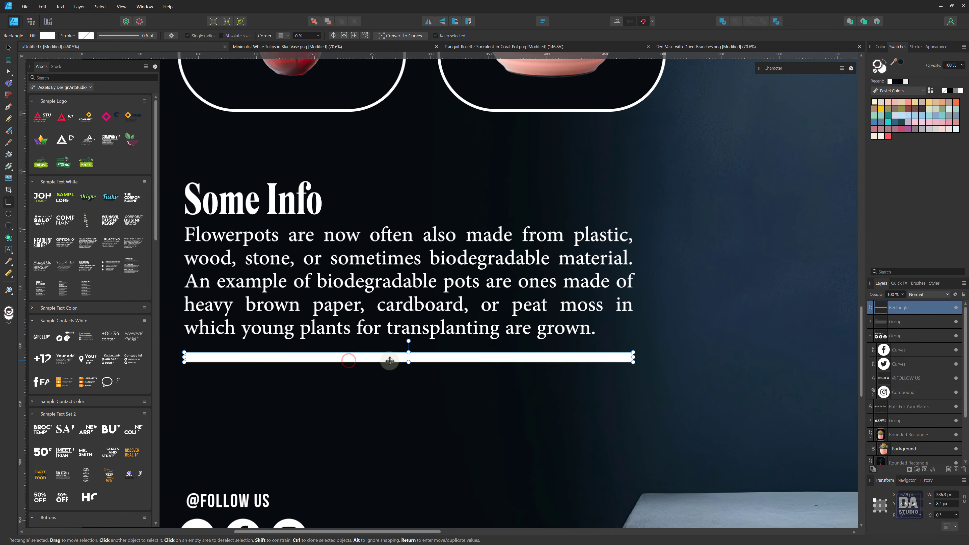
{"action": "left_click_drag", "start_coordinate": [408, 361], "coordinate": [407, 357]}
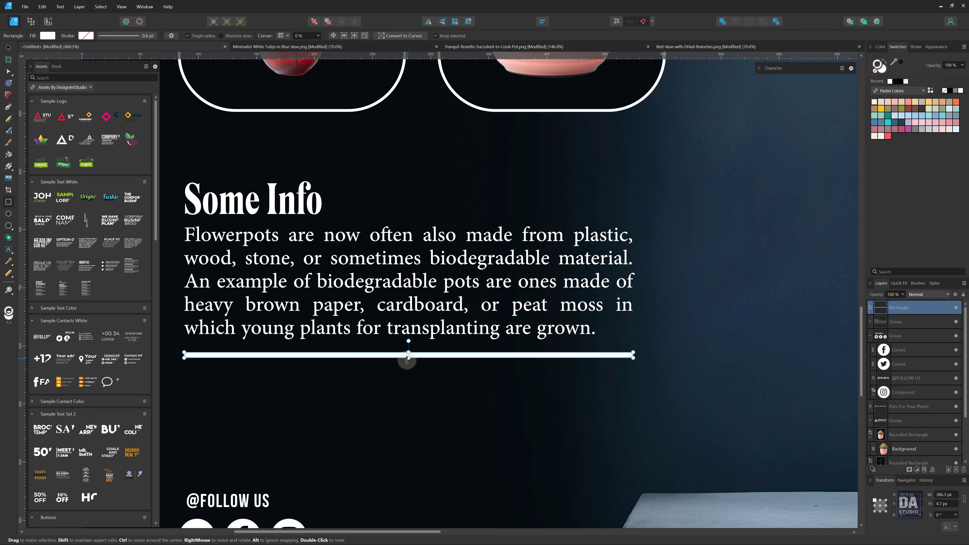
{"action": "mouse_move", "coordinate": [453, 336]}
{"action": "left_mouse_down"}
{"action": "mouse_move", "coordinate": [379, 303]}
{"action": "mouse_move", "coordinate": [379, 317]}
{"action": "left_mouse_up"}
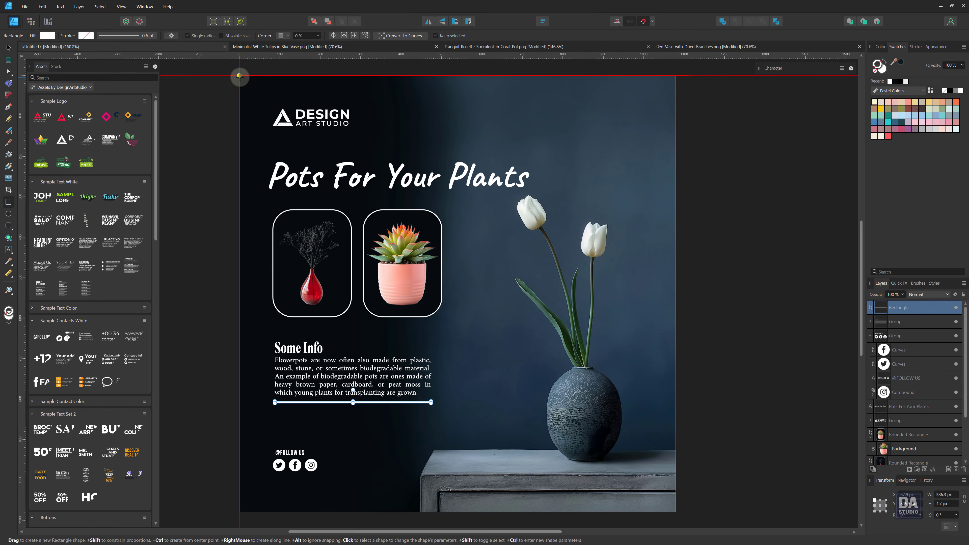
Cover the artboard with a no-fill rectangle having a 3 pt white stroke aligned inside.
{"action": "left_click_drag", "start_coordinate": [239, 76], "coordinate": [669, 497]}
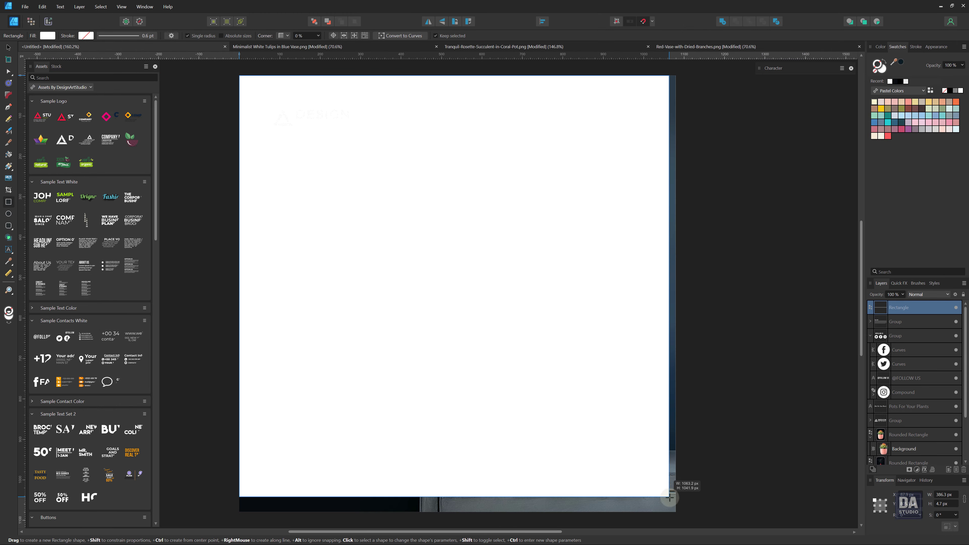
{"action": "left_click_drag", "start_coordinate": [670, 497], "coordinate": [676, 512]}
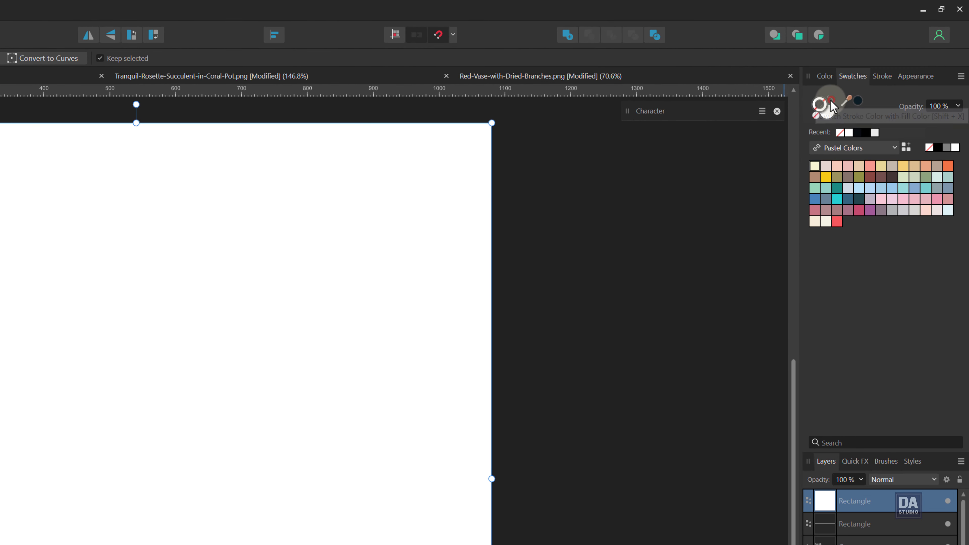
{"action": "left_click", "coordinate": [863, 80]}
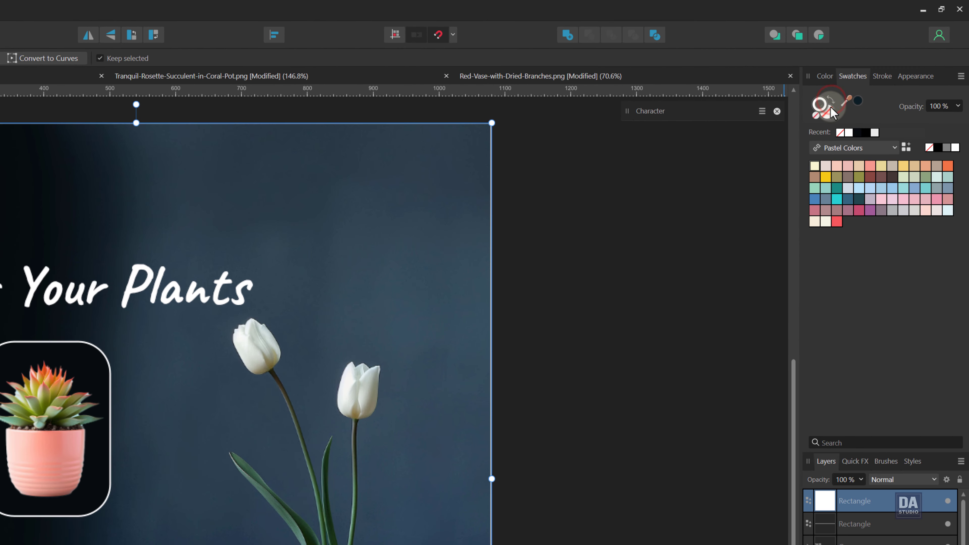
{"action": "left_click", "coordinate": [880, 78]}
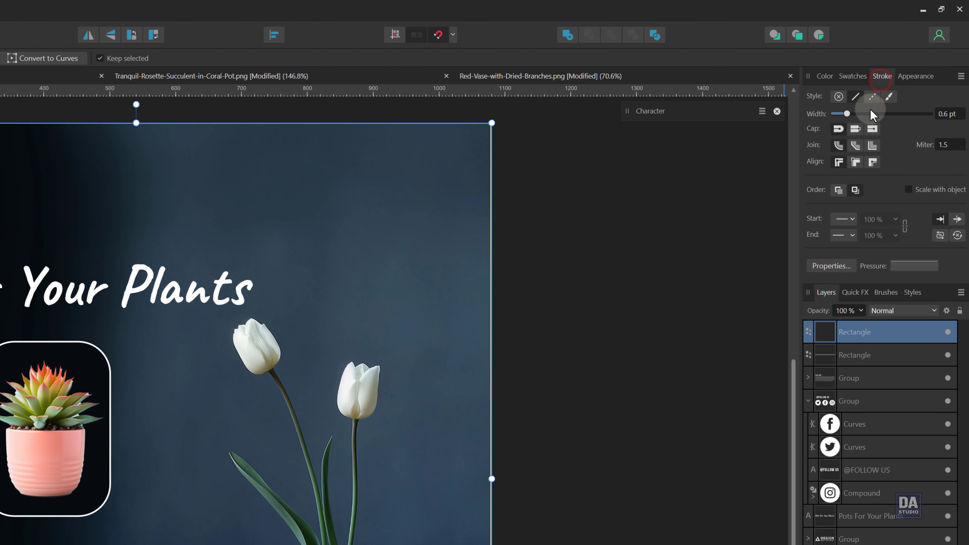
{"action": "left_click", "coordinate": [871, 162]}
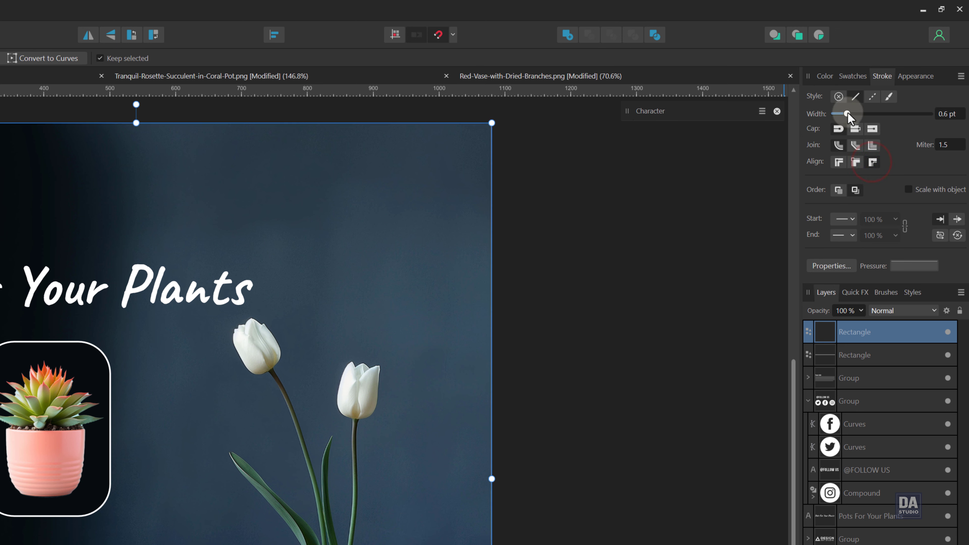
{"action": "mouse_move", "coordinate": [846, 113]}
{"action": "left_mouse_down"}
{"action": "mouse_move", "coordinate": [874, 115]}
{"action": "mouse_move", "coordinate": [859, 116]}
{"action": "left_mouse_up"}
{"action": "left_click", "coordinate": [857, 163]}
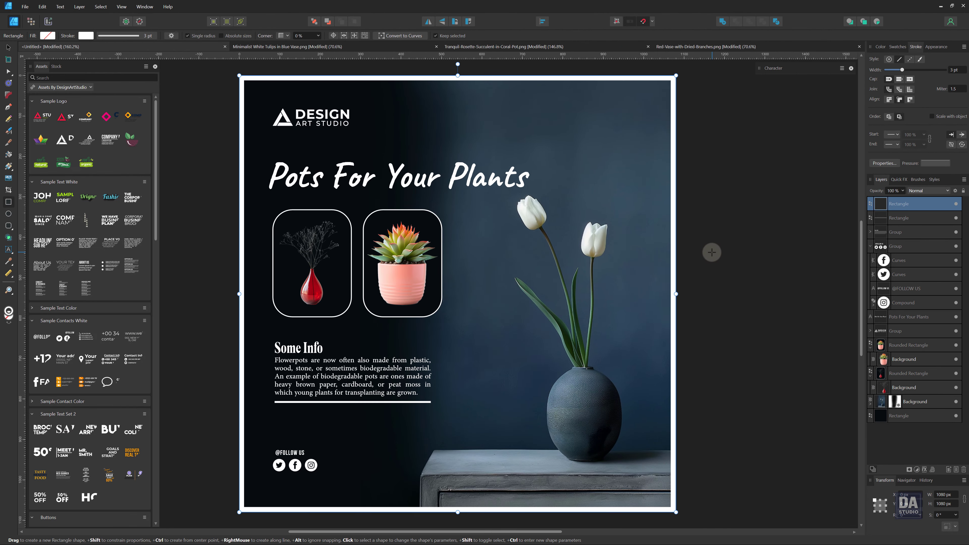
{"action": "left_click", "coordinate": [711, 255]}
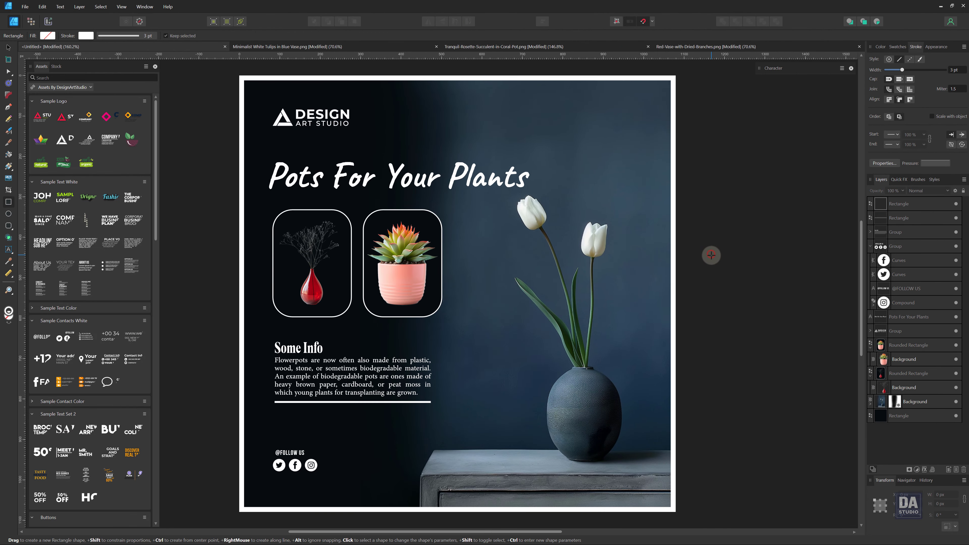
{"action": "key", "text": "v"}
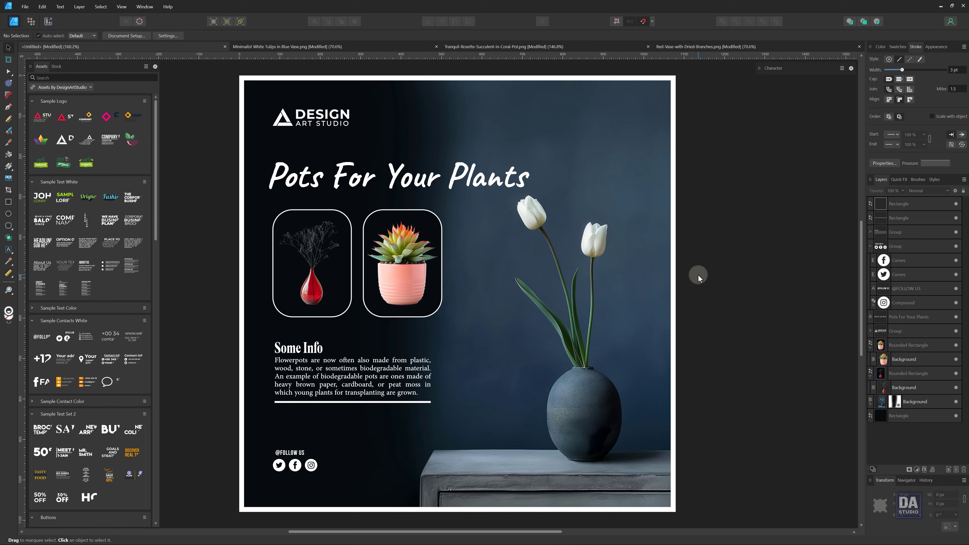